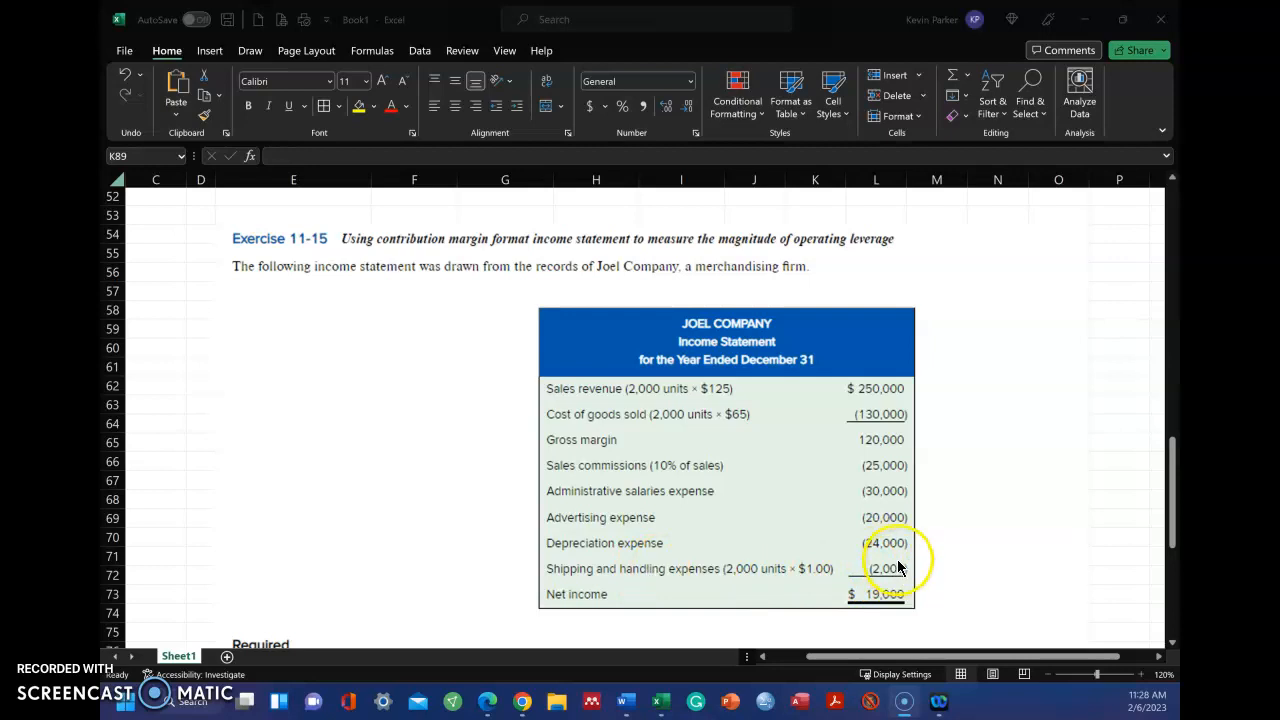
Read the Joel Company income statement, the three exercise requirements and the two statement layouts below them
scroll(895, 565, "down", 1)
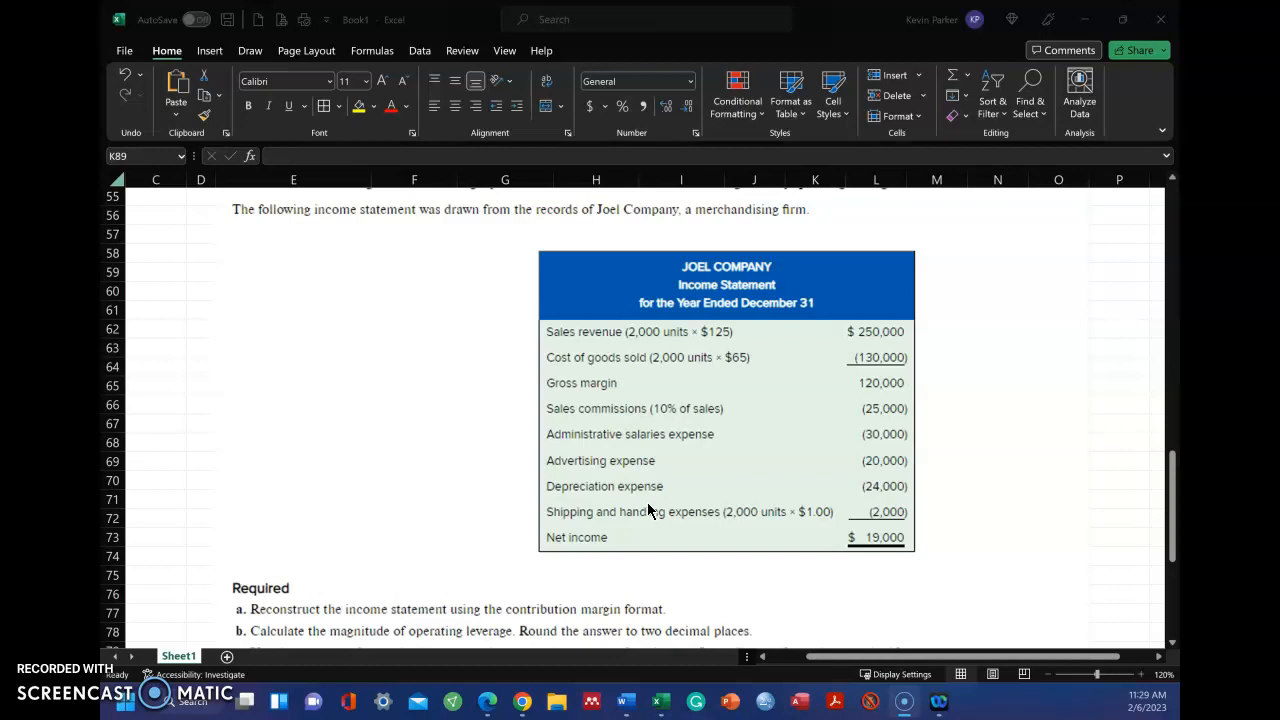
scroll(651, 509, "down", 1)
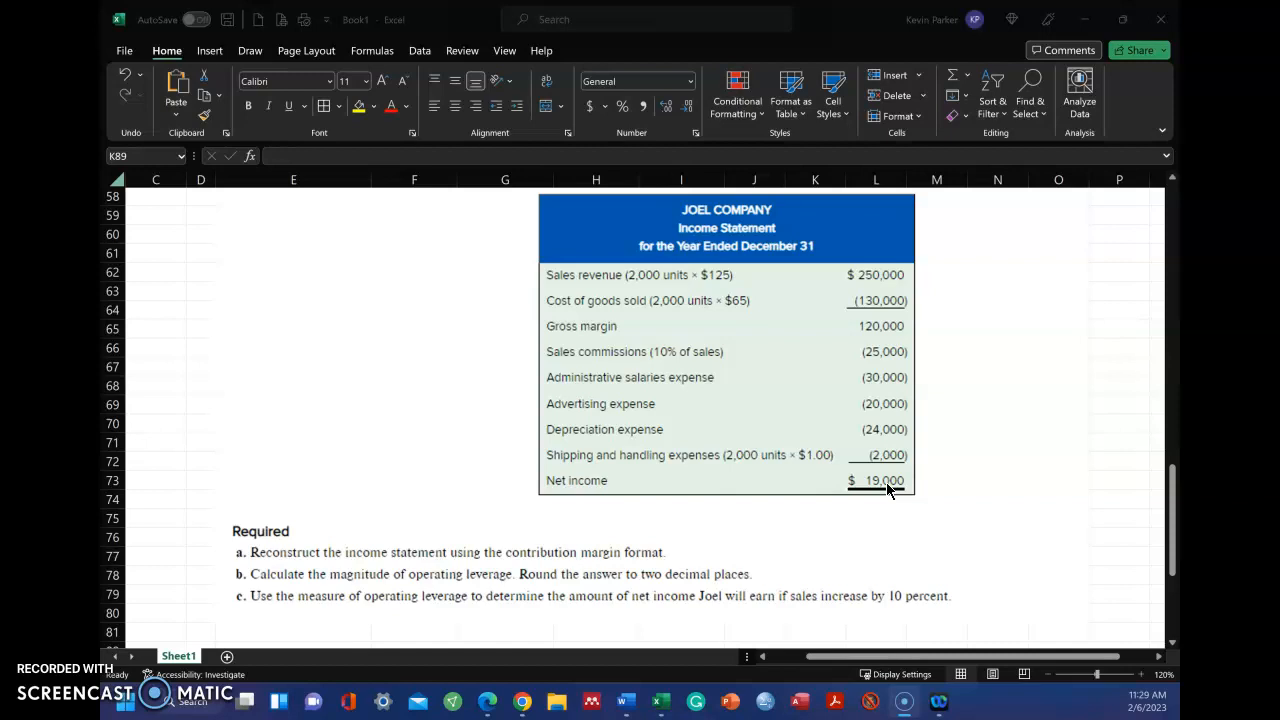
left_click(877, 272)
scroll(860, 475, "down", 4)
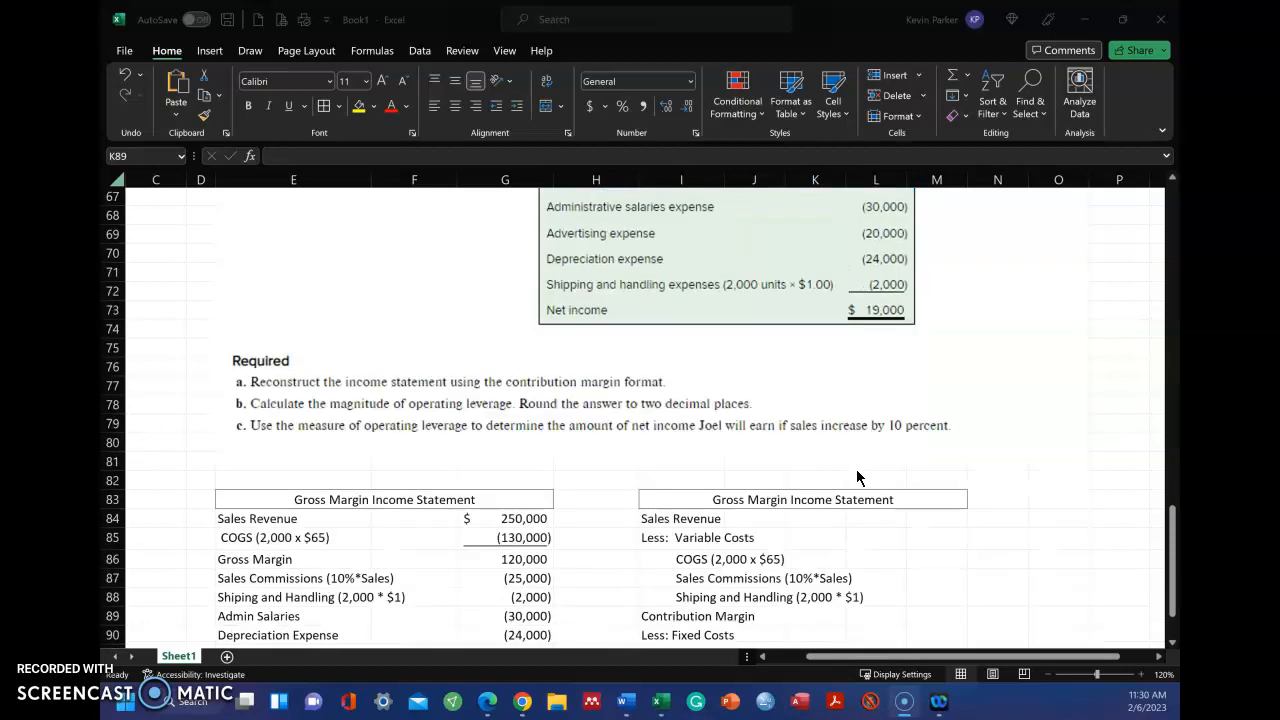
scroll(856, 476, "down", 1)
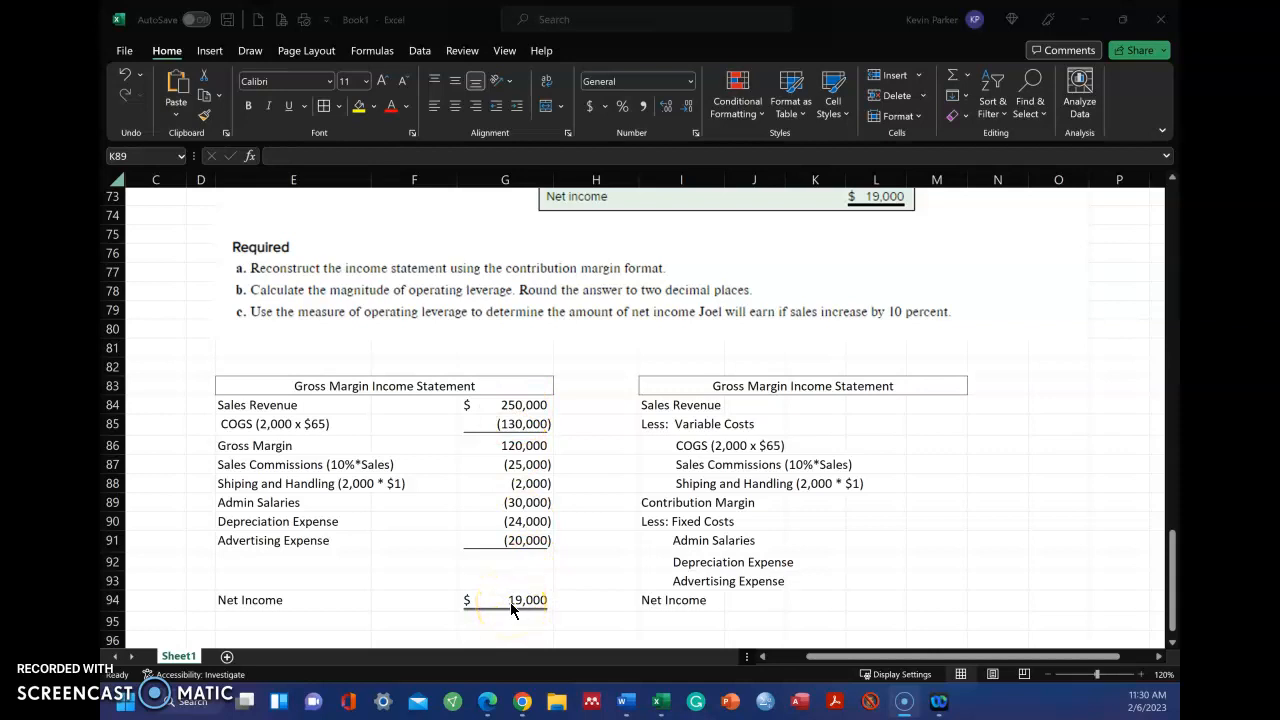
Handwrite "VC" in black ink beside cost of goods sold, sales commissions, and shipping and handling expenses in the Joel Company income statement
scroll(703, 485, "up", 3)
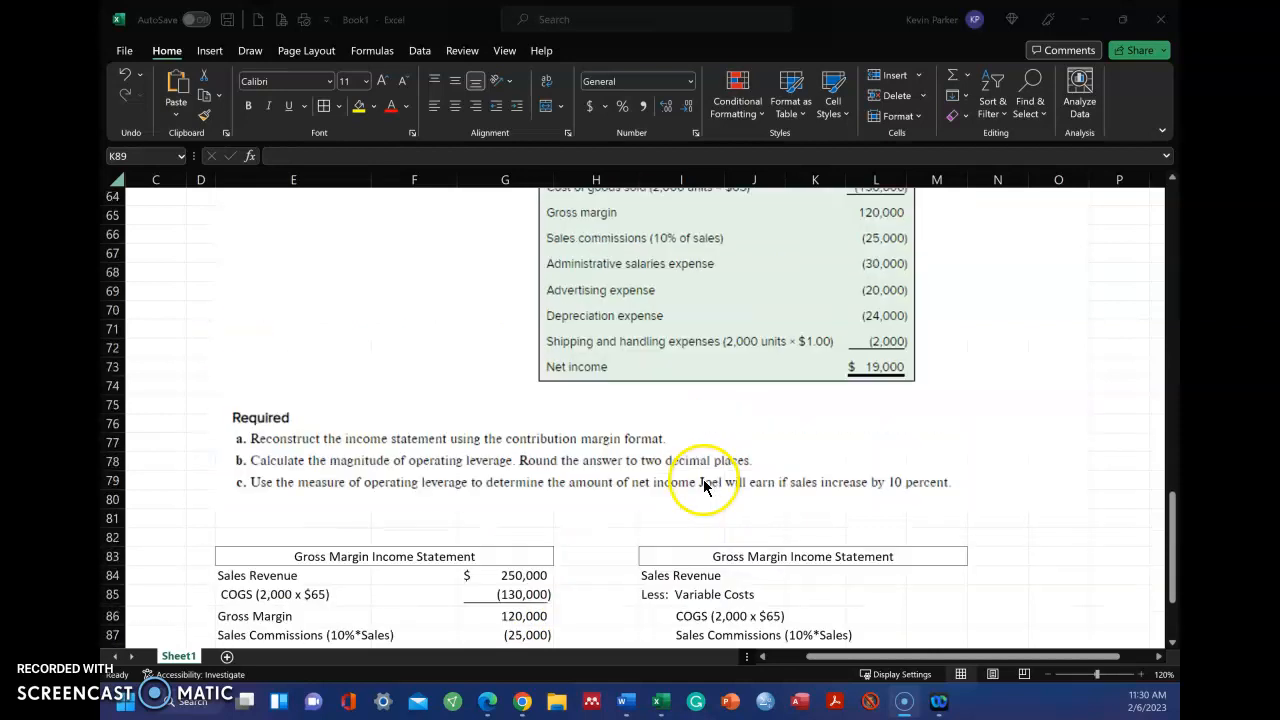
scroll(703, 485, "up", 2)
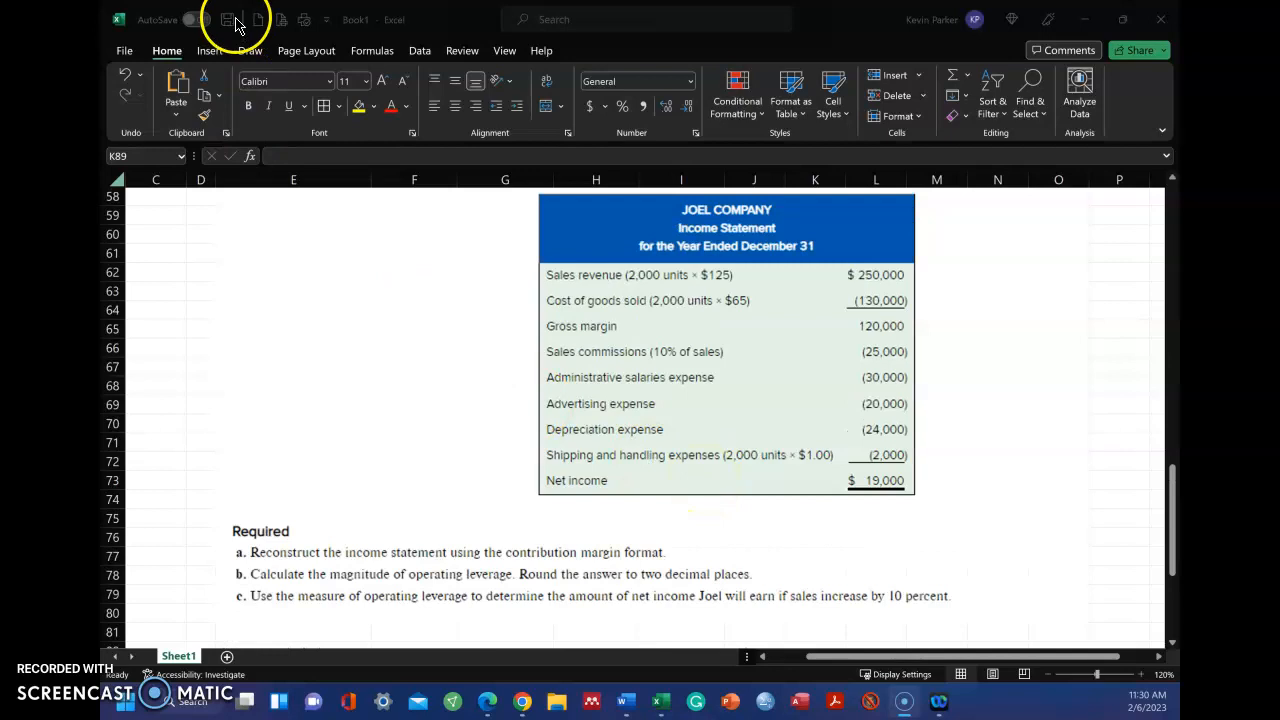
left_click(250, 51)
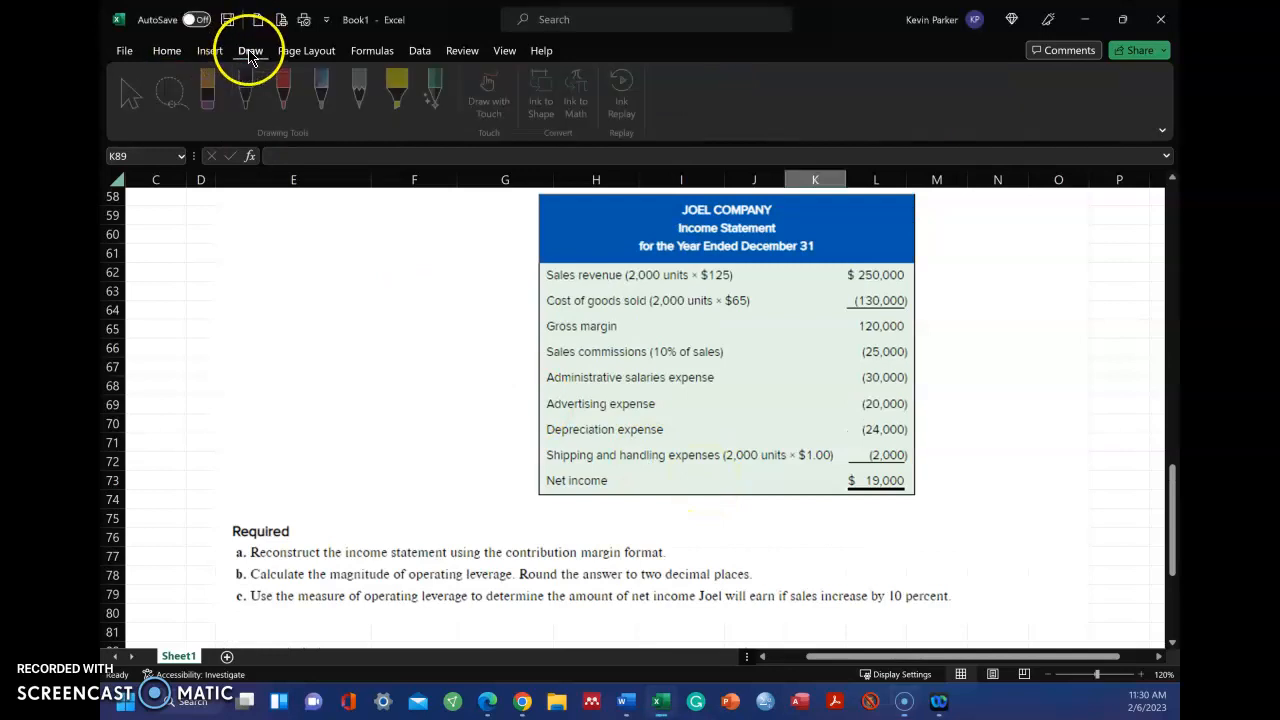
left_click(250, 100)
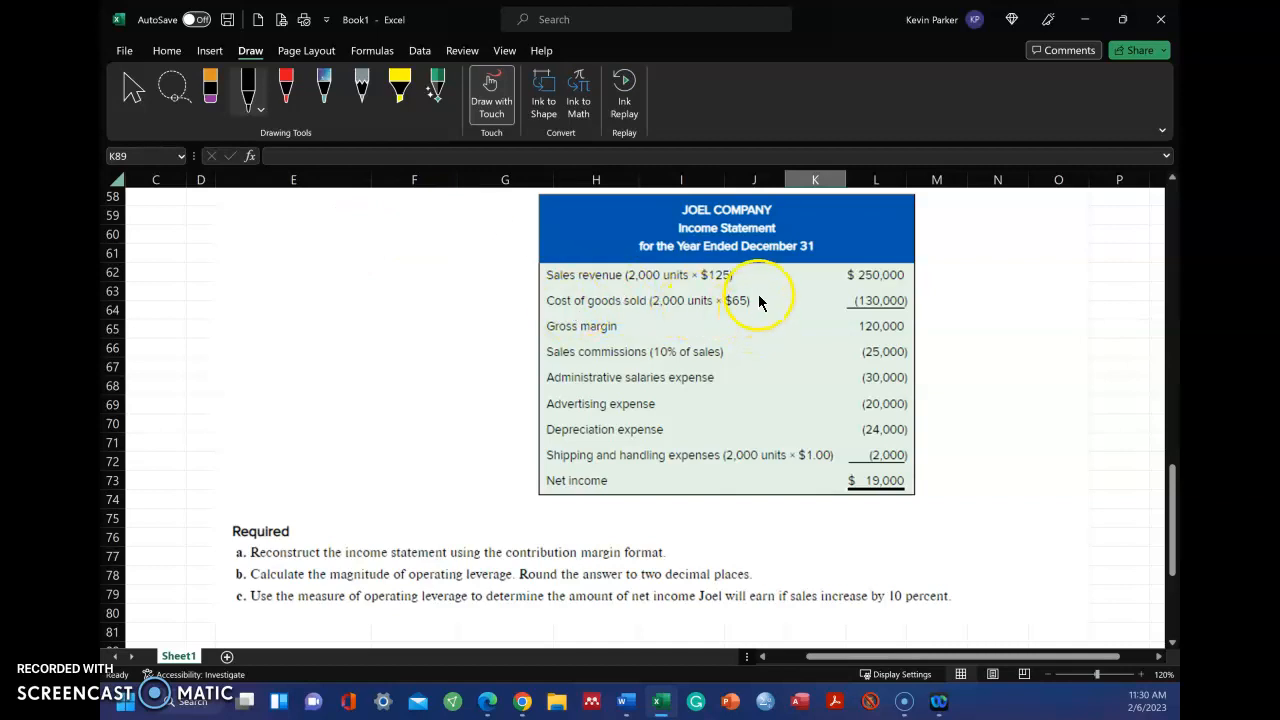
left_click_drag(757, 293, 786, 306)
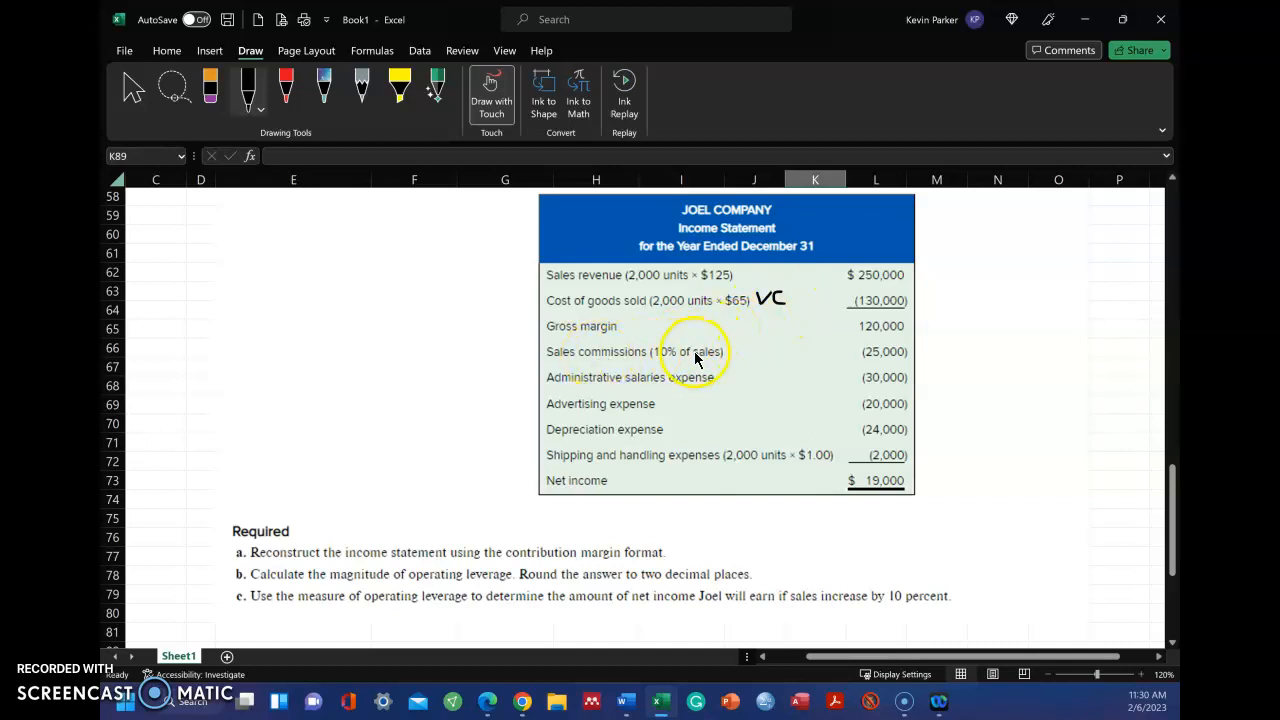
left_click_drag(729, 345, 760, 356)
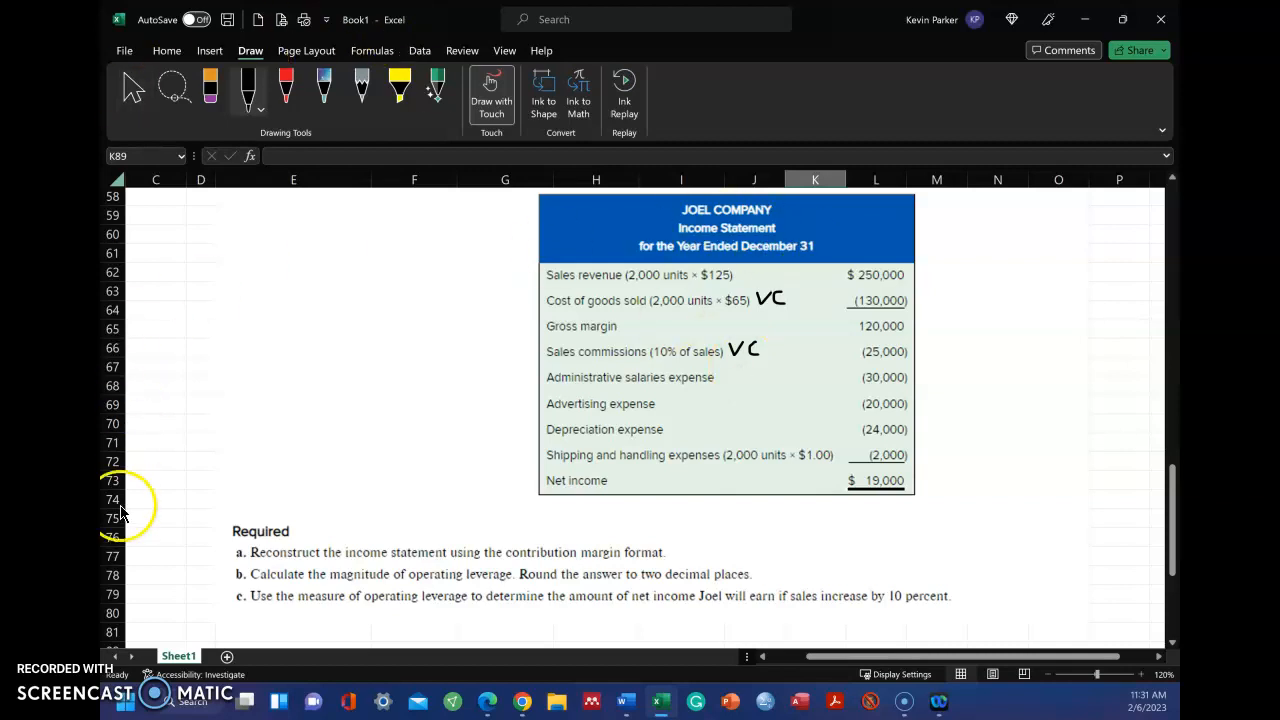
left_click_drag(835, 447, 847, 461)
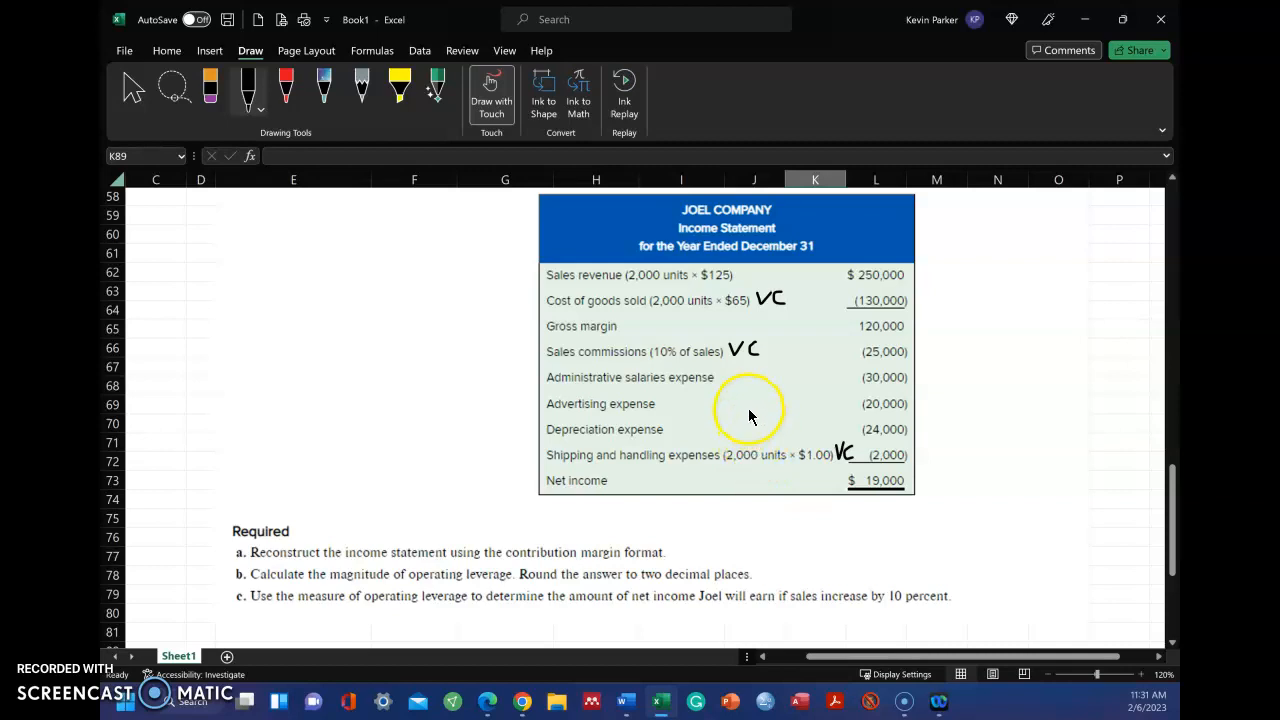
Handwrite "FC" beside the administrative salaries, advertising and depreciation expenses, underlining "salaries" and "Advertising expense" in ink
mouse_move(628, 386)
left_mouse_down()
mouse_move(721, 389)
mouse_move(738, 374)
mouse_move(750, 388)
left_mouse_up()
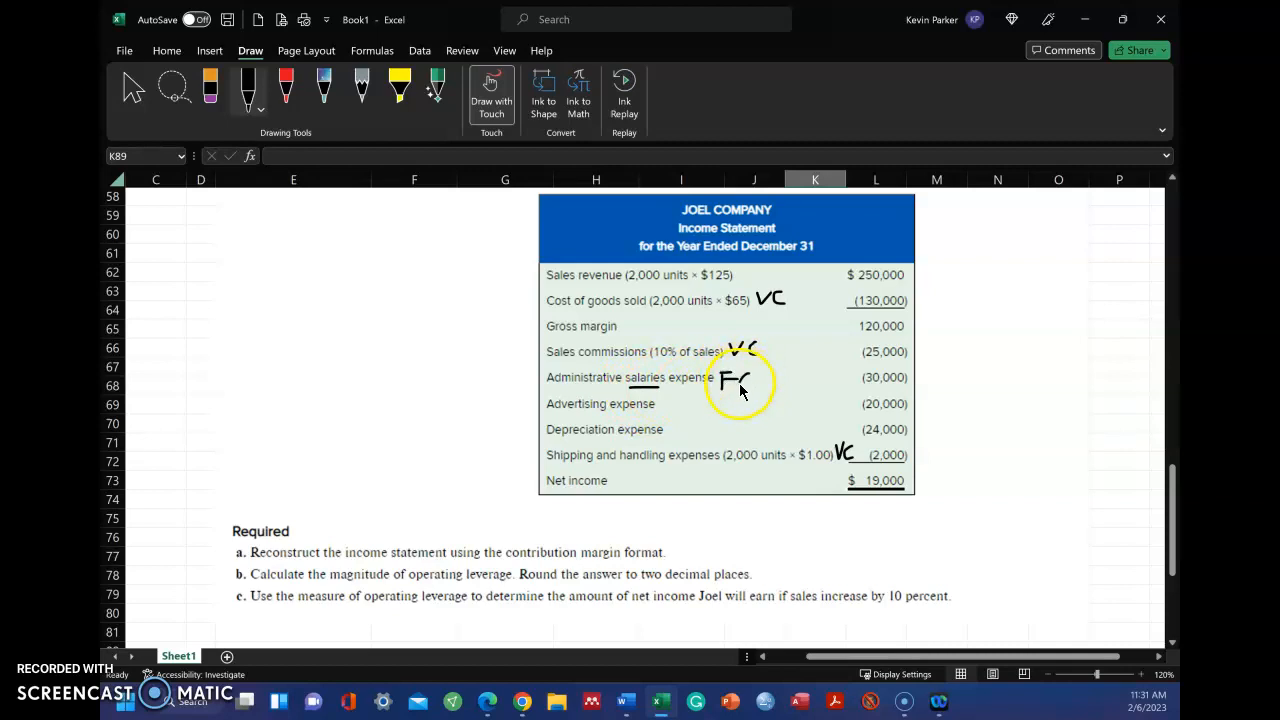
mouse_move(566, 410)
left_mouse_down()
mouse_move(667, 407)
mouse_move(677, 395)
left_mouse_up()
left_click_drag(667, 400, 689, 407)
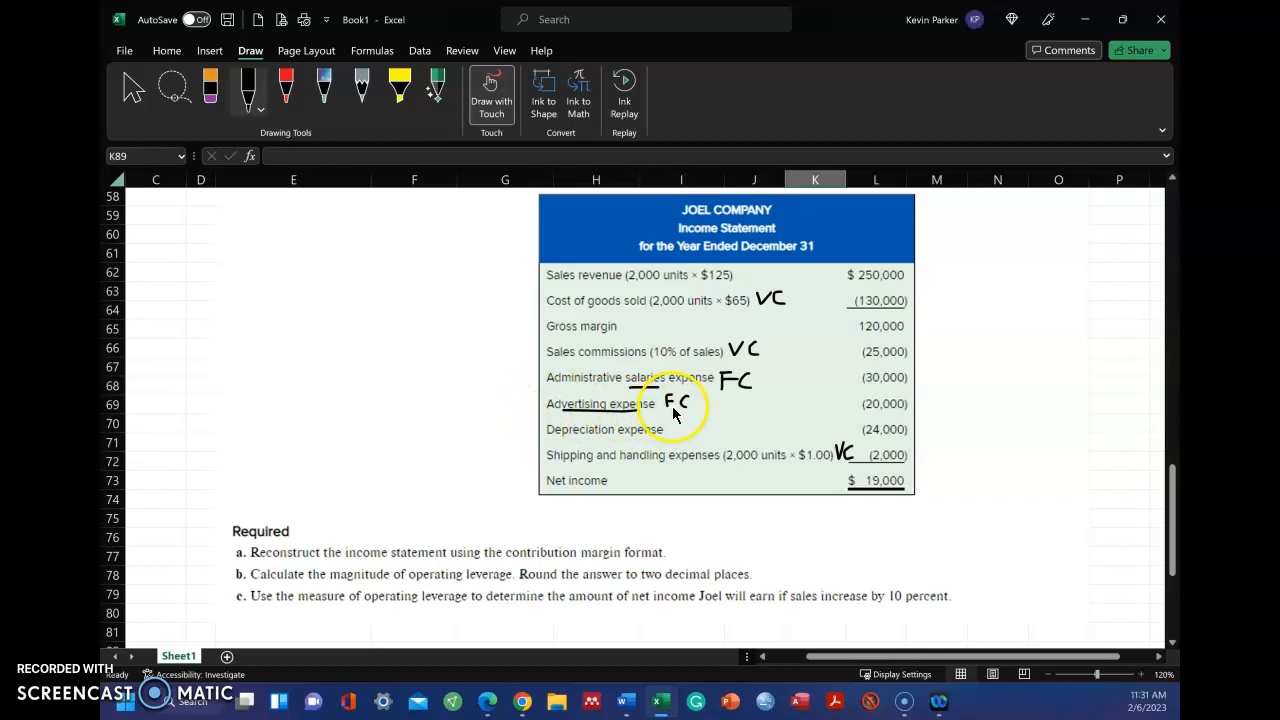
mouse_move(672, 424)
left_mouse_down()
mouse_move(674, 440)
mouse_move(683, 424)
mouse_move(695, 436)
left_mouse_up()
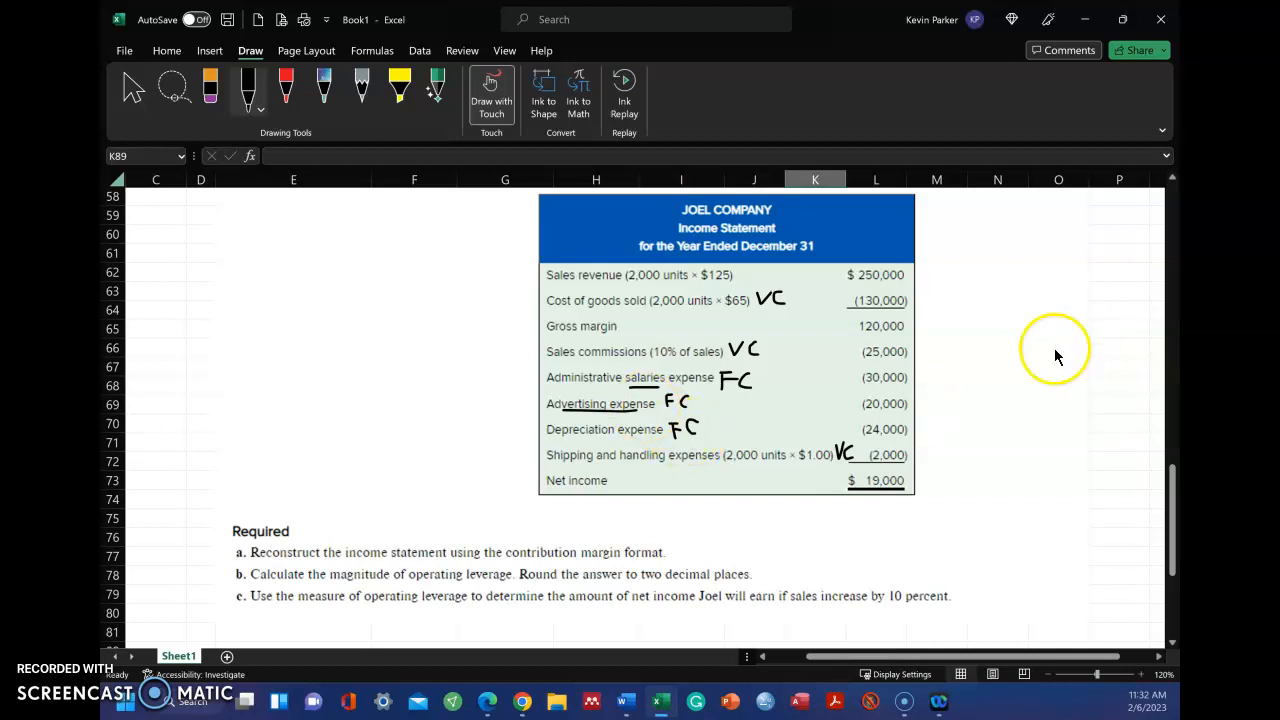
left_click(158, 56)
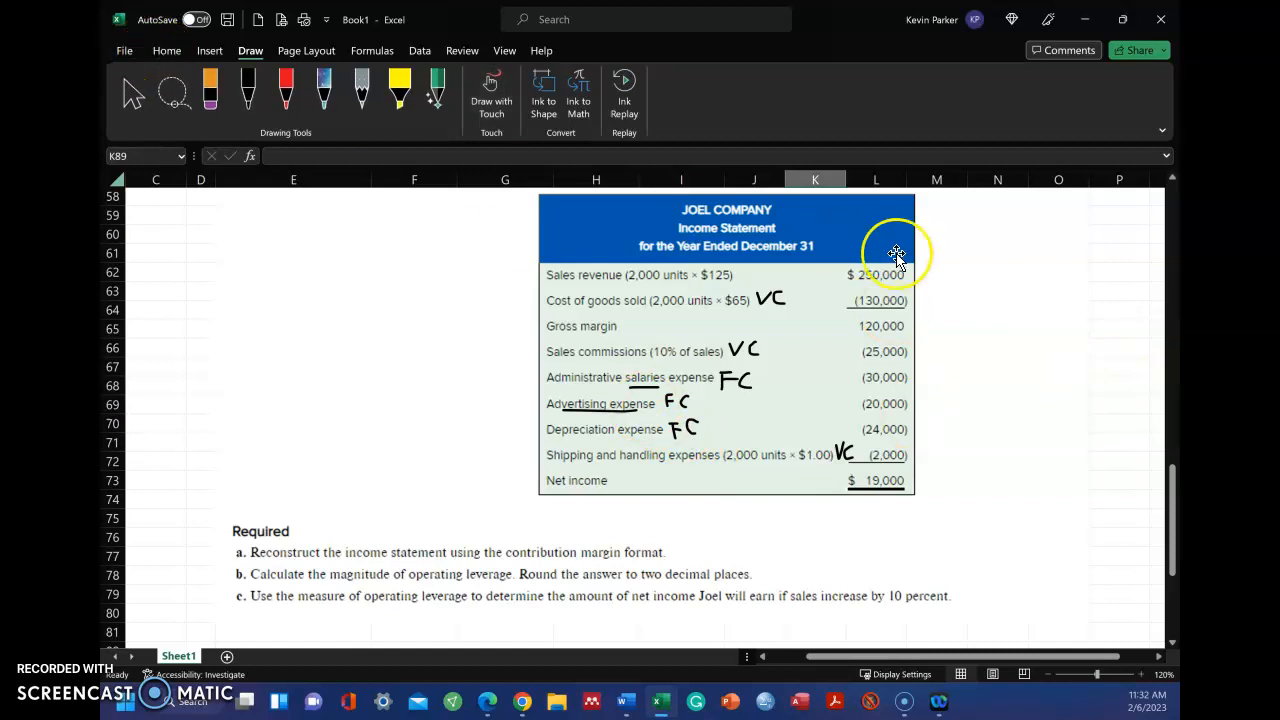
Change the second statement's heading in cell I83 to "Contribution Margin Income Statement"
scroll(920, 265, "down", 3)
left_click(167, 56)
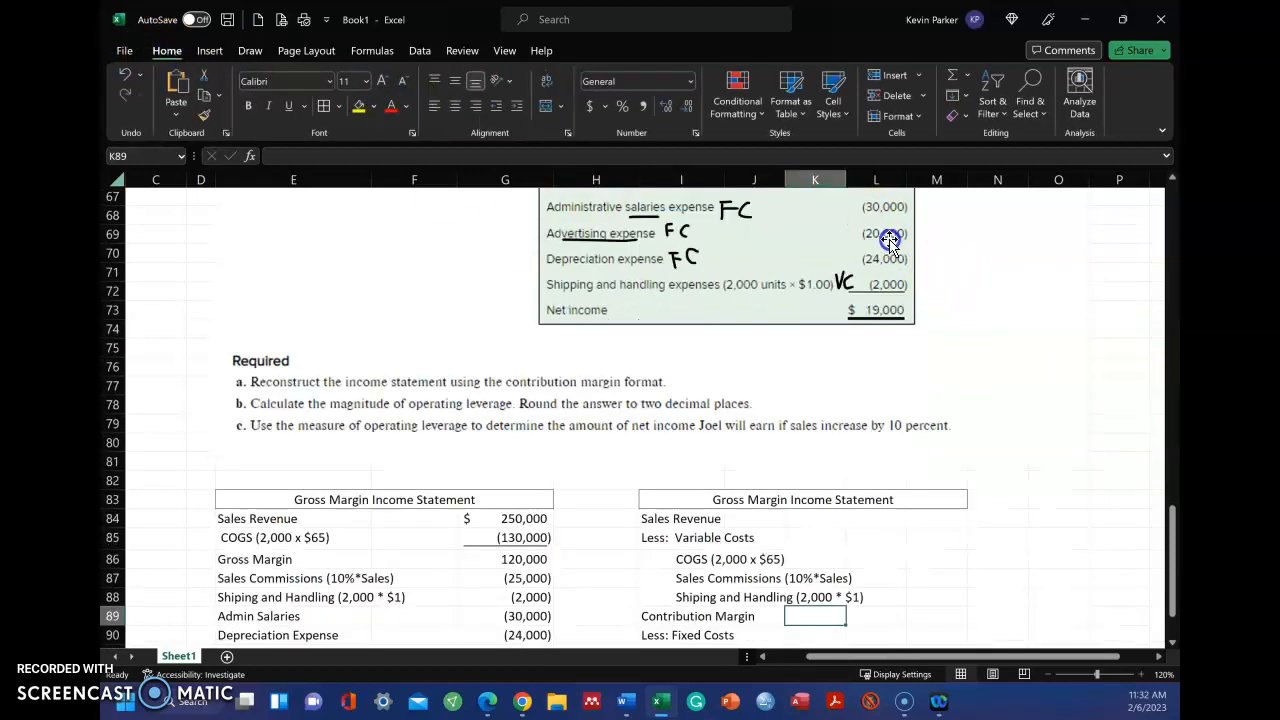
scroll(890, 245, "down", 3)
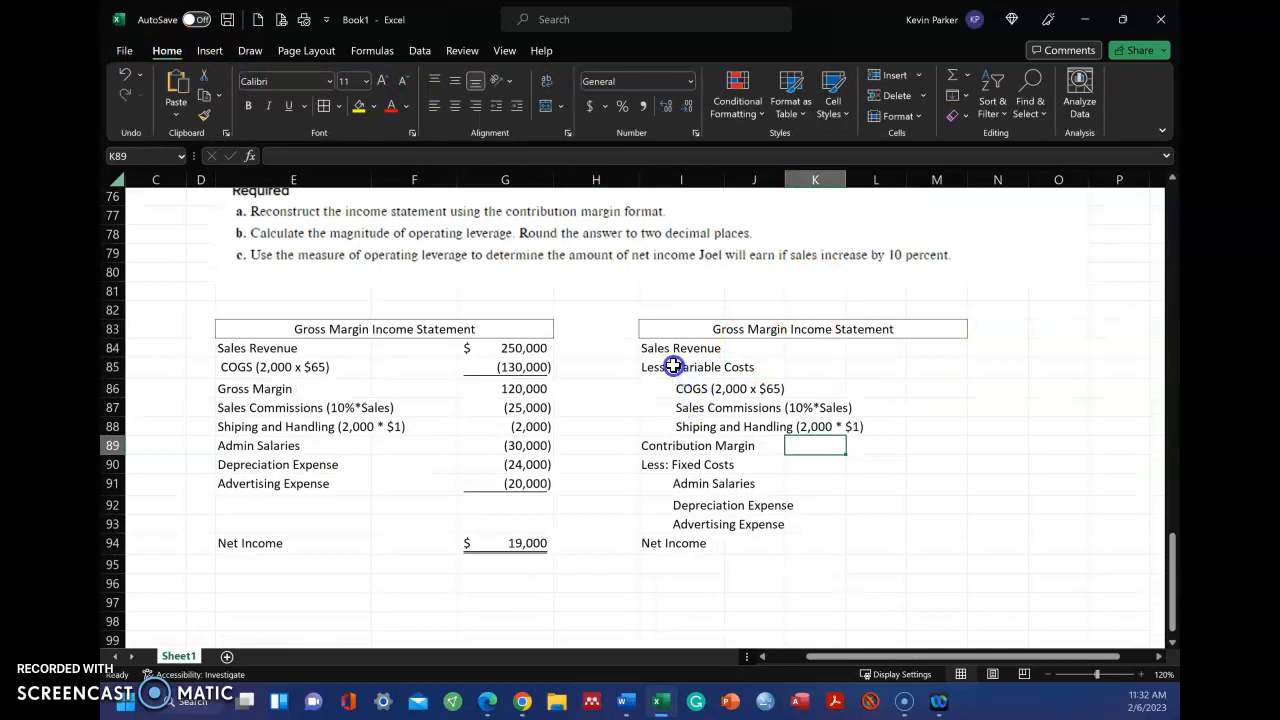
left_click(738, 329)
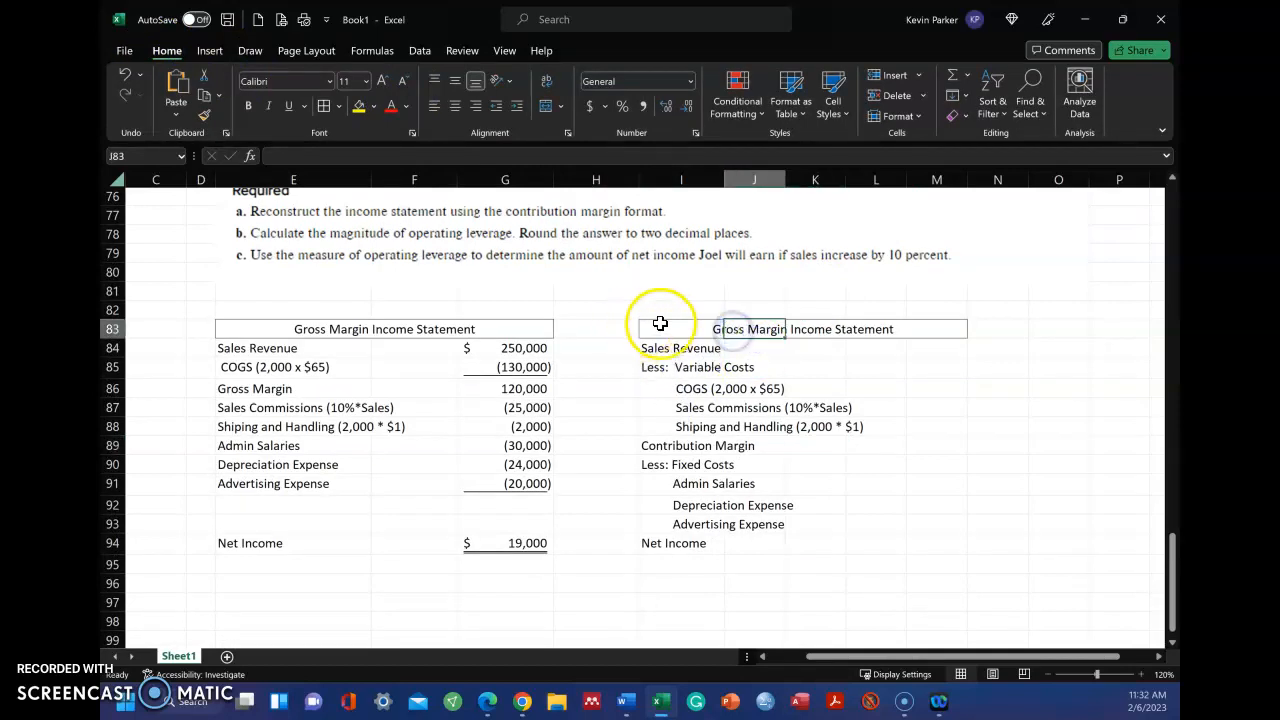
left_click(698, 329)
left_click(304, 156)
key("BackSpace")
key("BackSpace")
key("BackSpace")
key("BackSpace")
key("BackSpace")
key("BackSpace")
type("Contri")
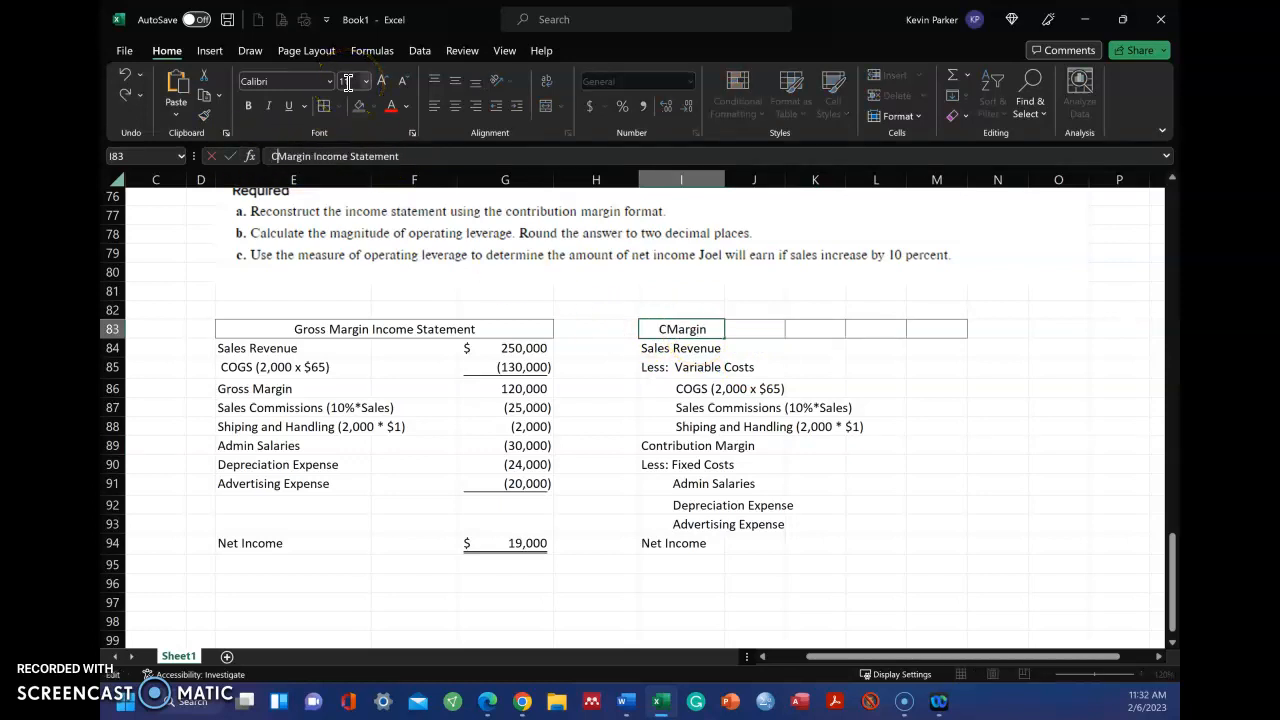
type("bution")
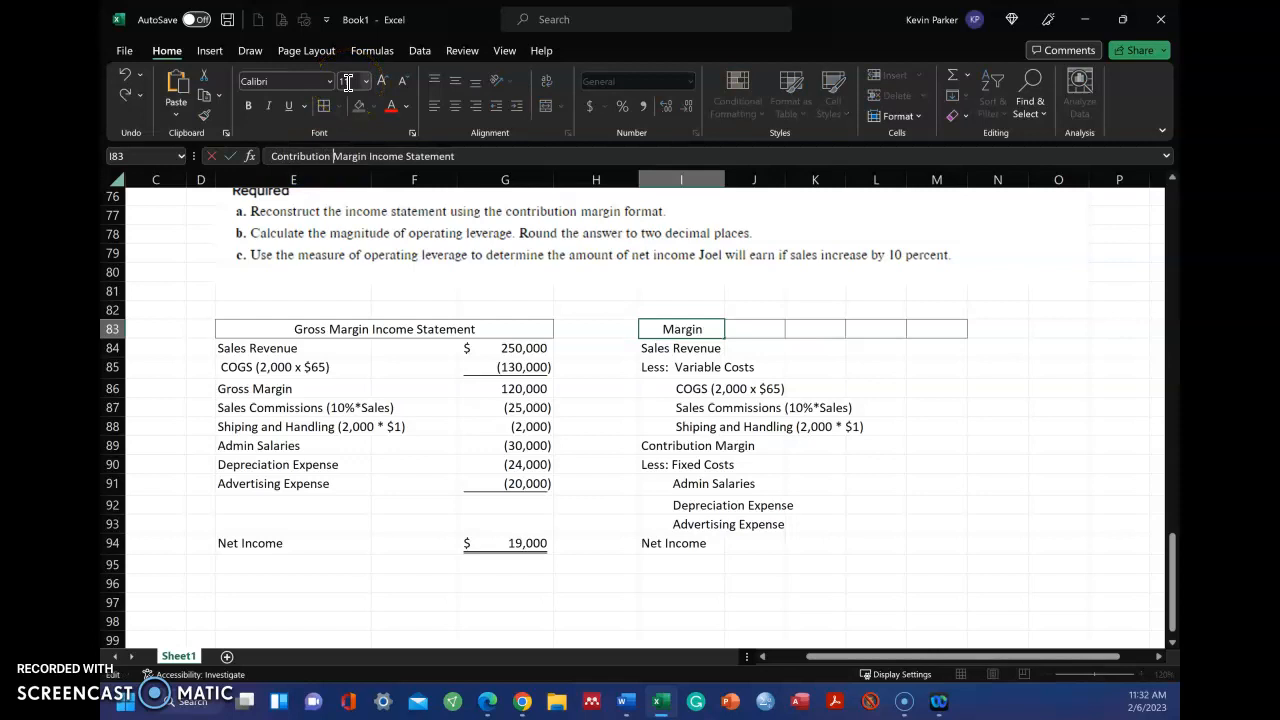
key("Return")
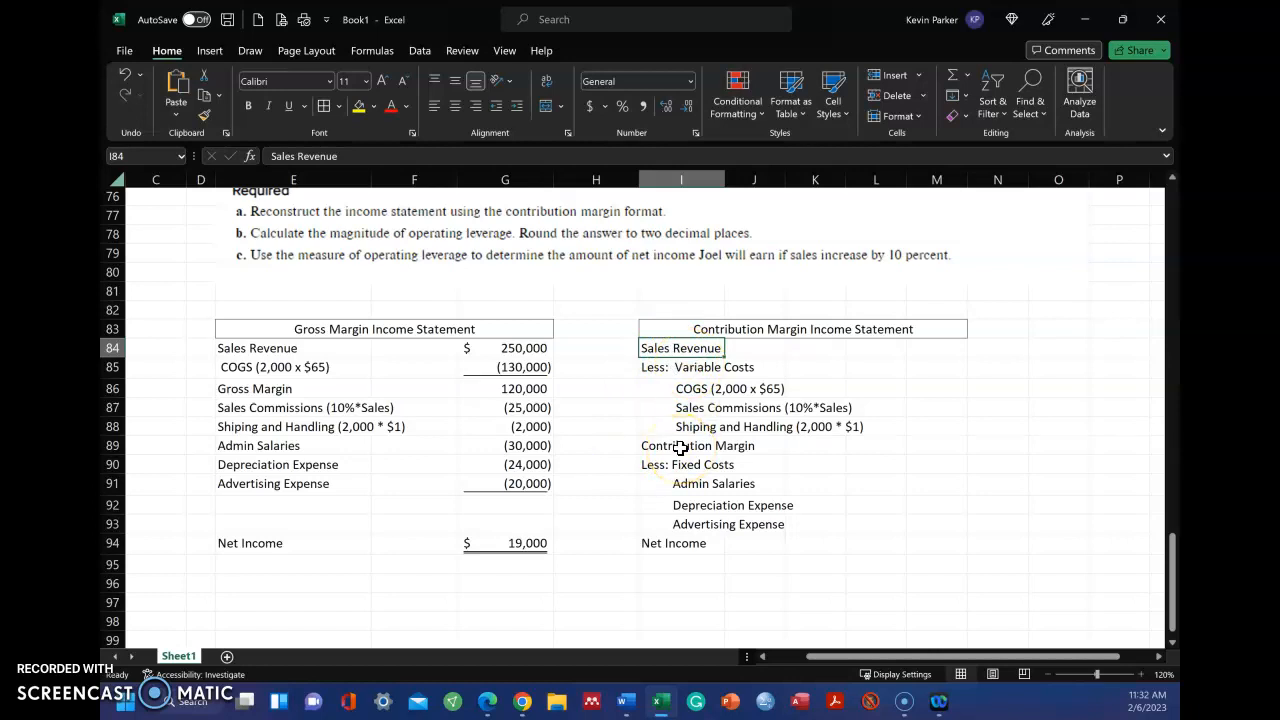
Link the contribution margin statement's Sales Revenue in M84 to G84 and its Net Income in M94 to G94
left_click(939, 351)
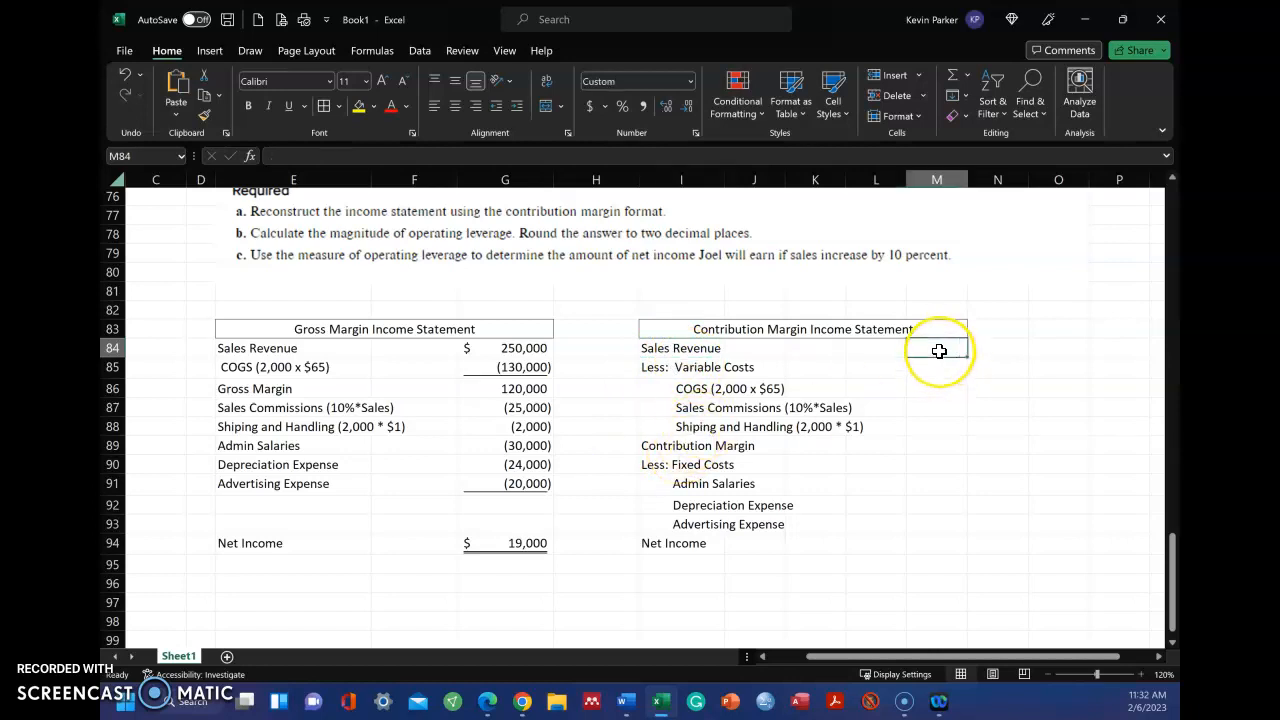
type("=")
left_click(541, 347)
key("Return")
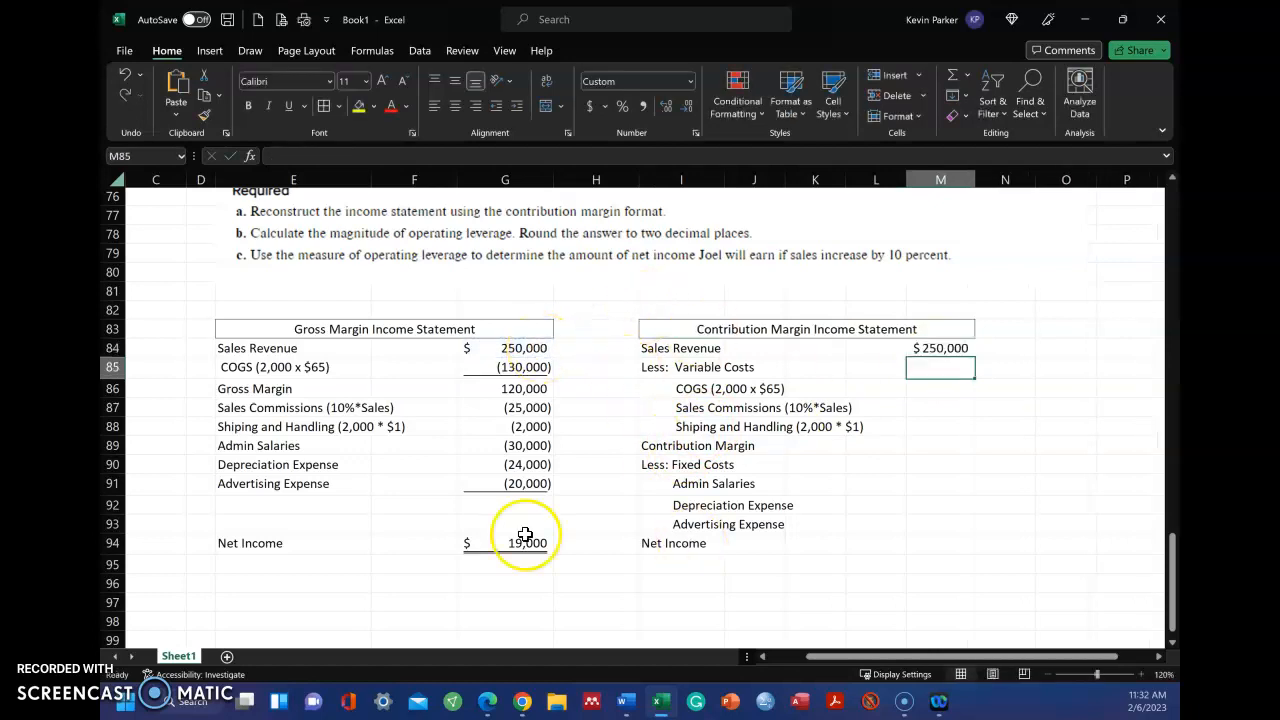
left_click(940, 543)
type("=")
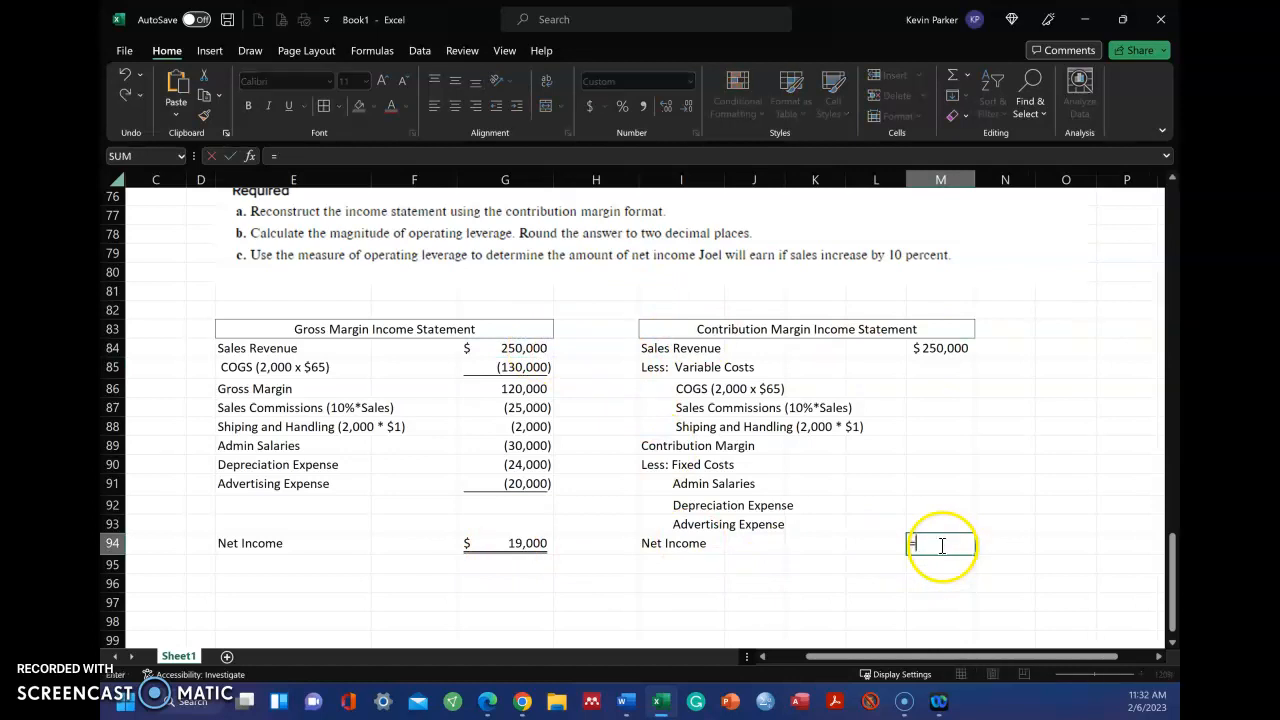
left_click(482, 549)
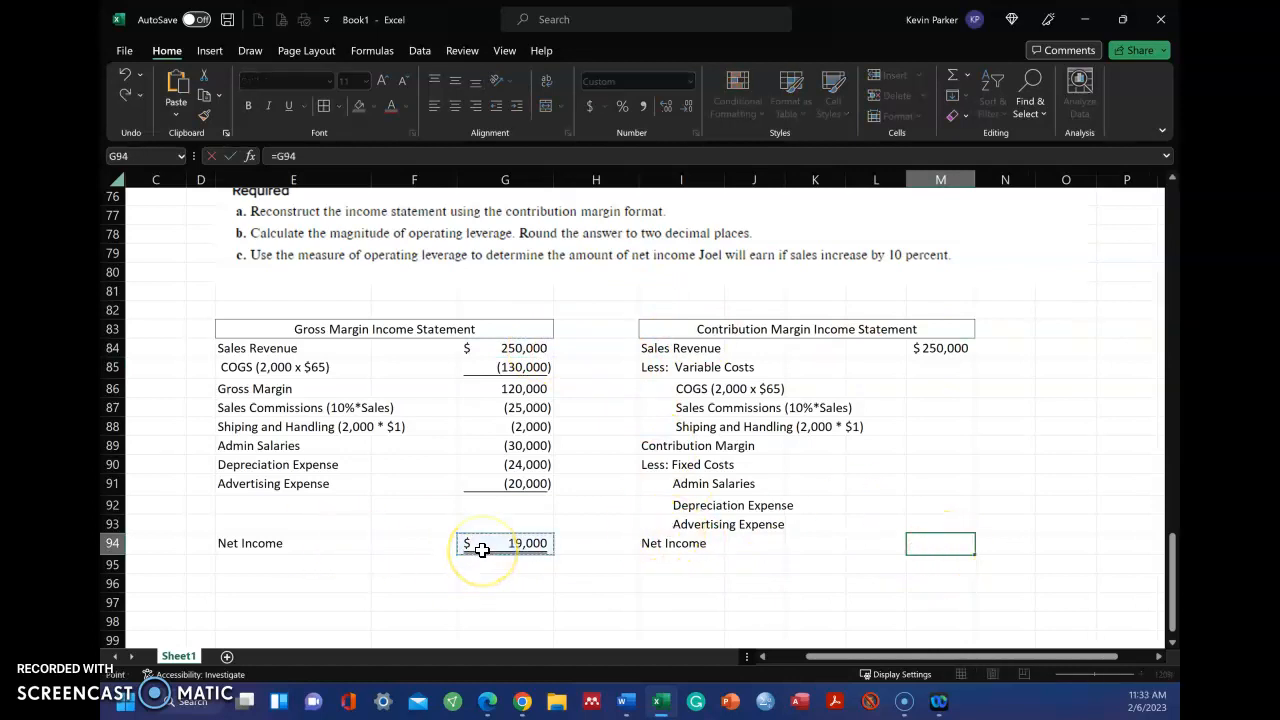
key("Return")
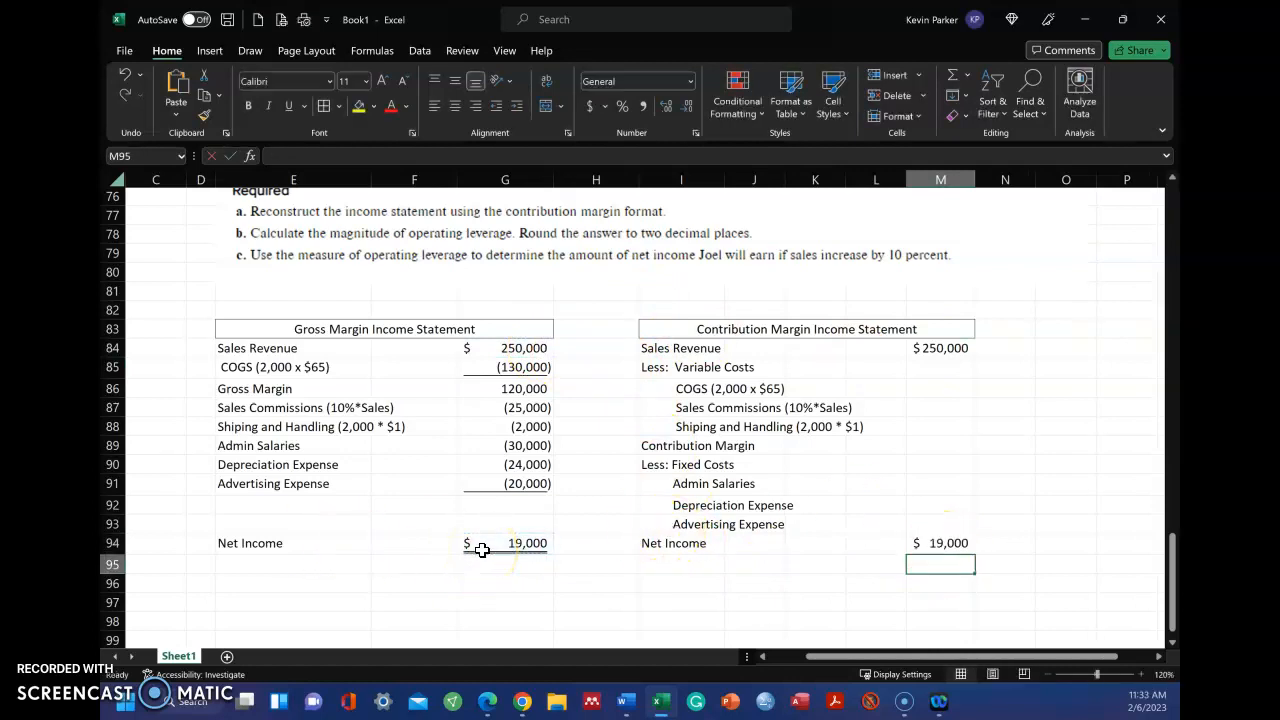
Link the COGS variable cost in M86 to the COGS amount in G85 of the gross margin statement
left_click(940, 386)
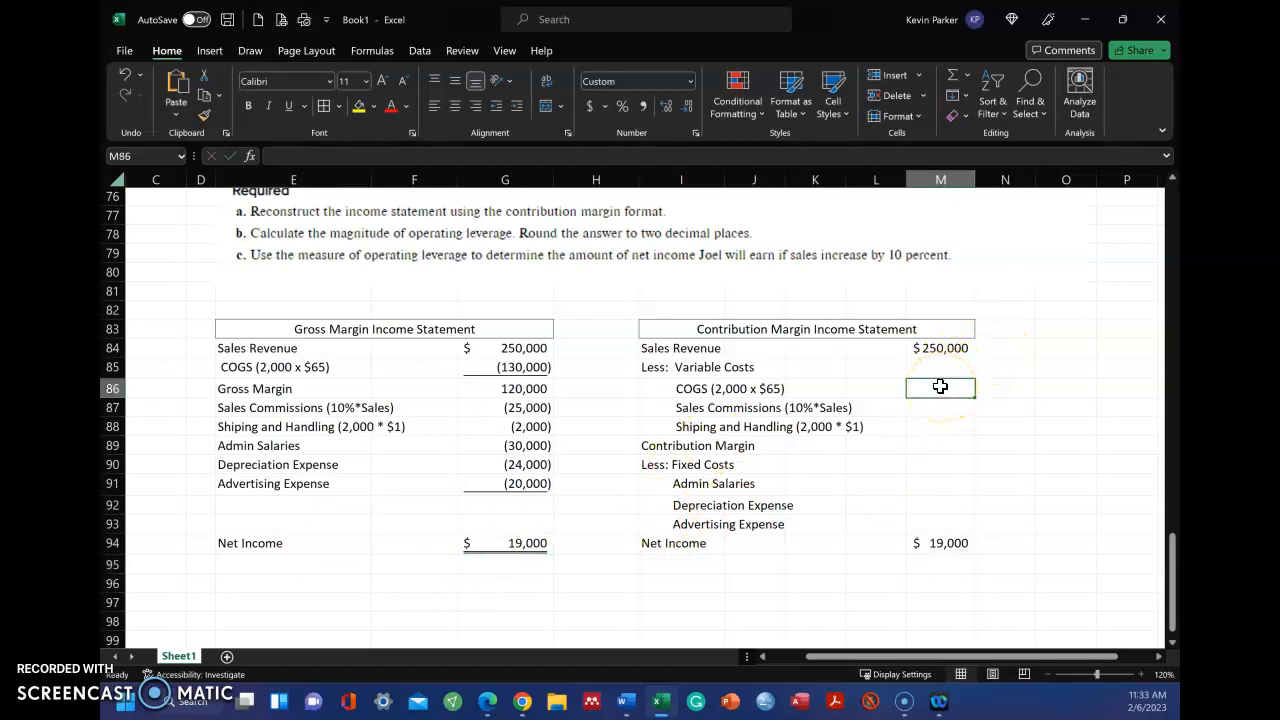
scroll(900, 350, "up", 5)
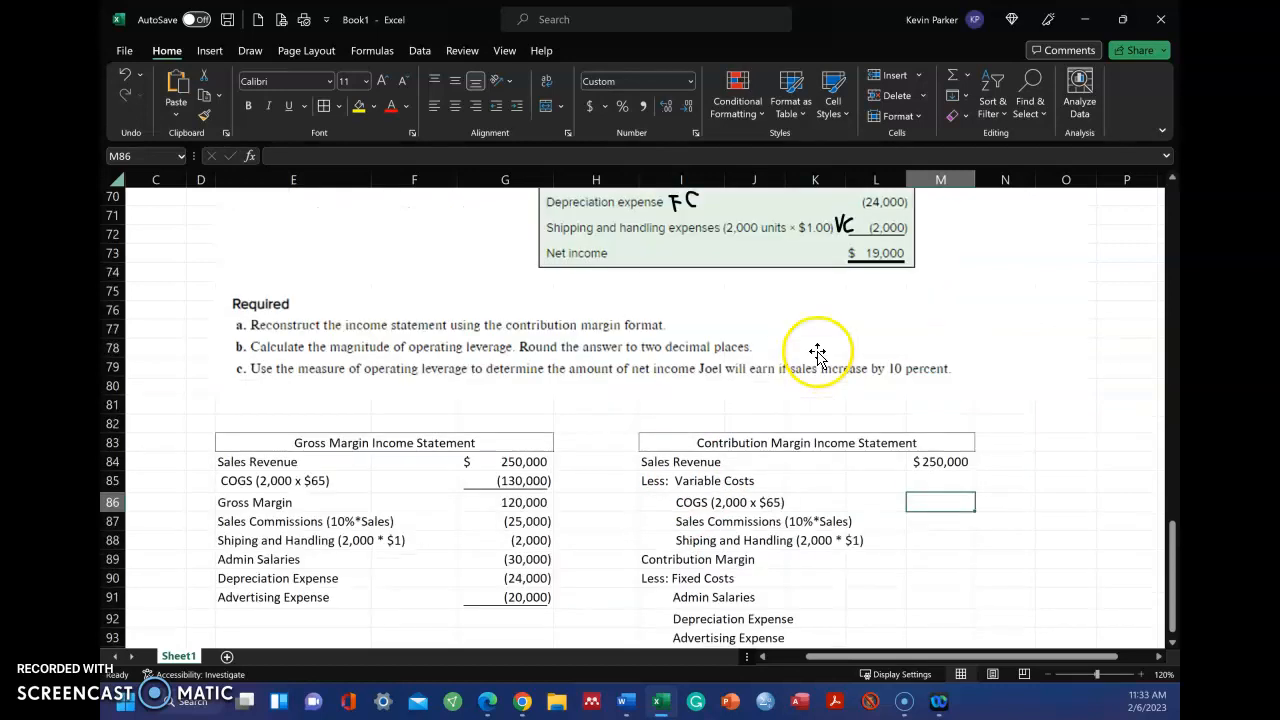
scroll(860, 343, "down", 2)
scroll(819, 342, "down", 3)
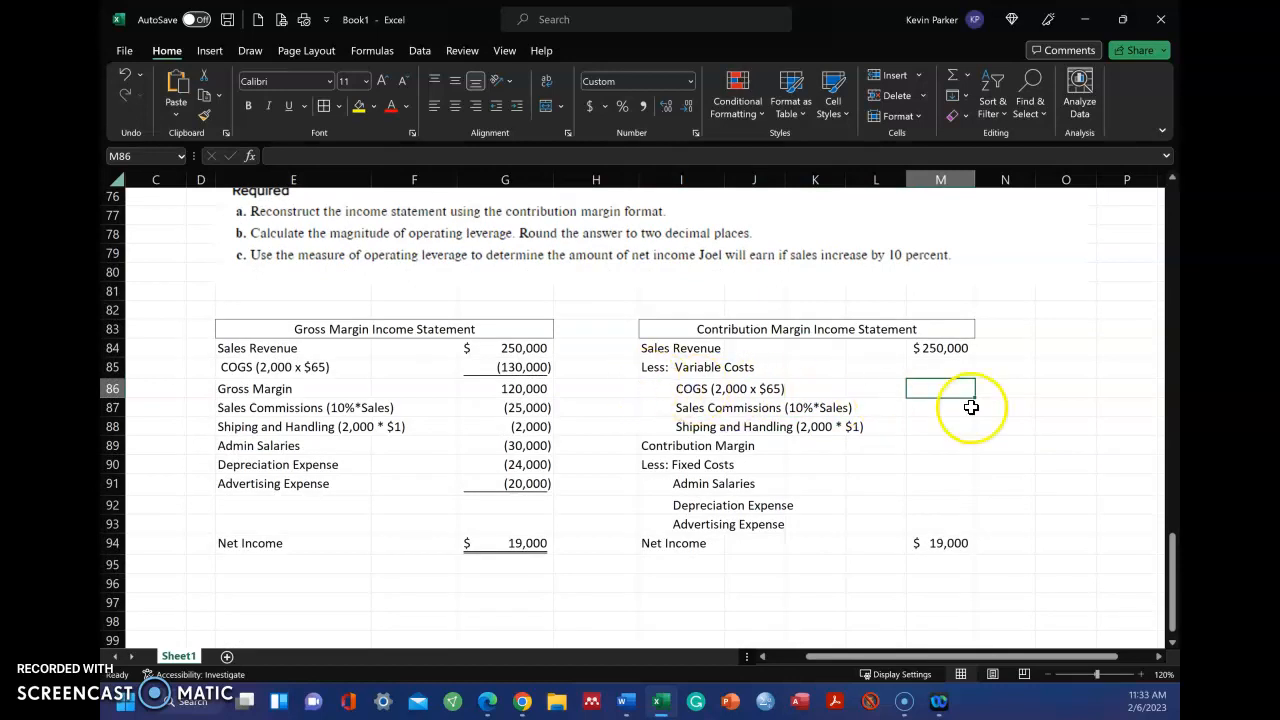
type("=")
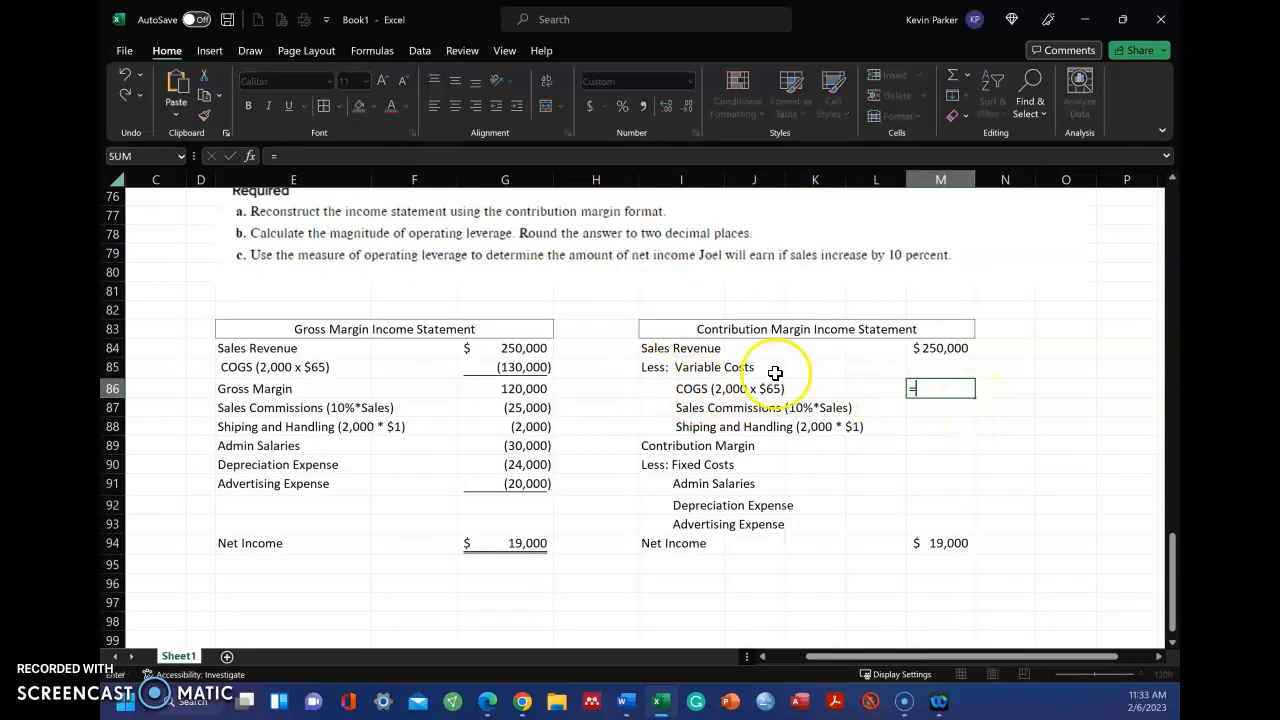
left_click(540, 367)
key("Return")
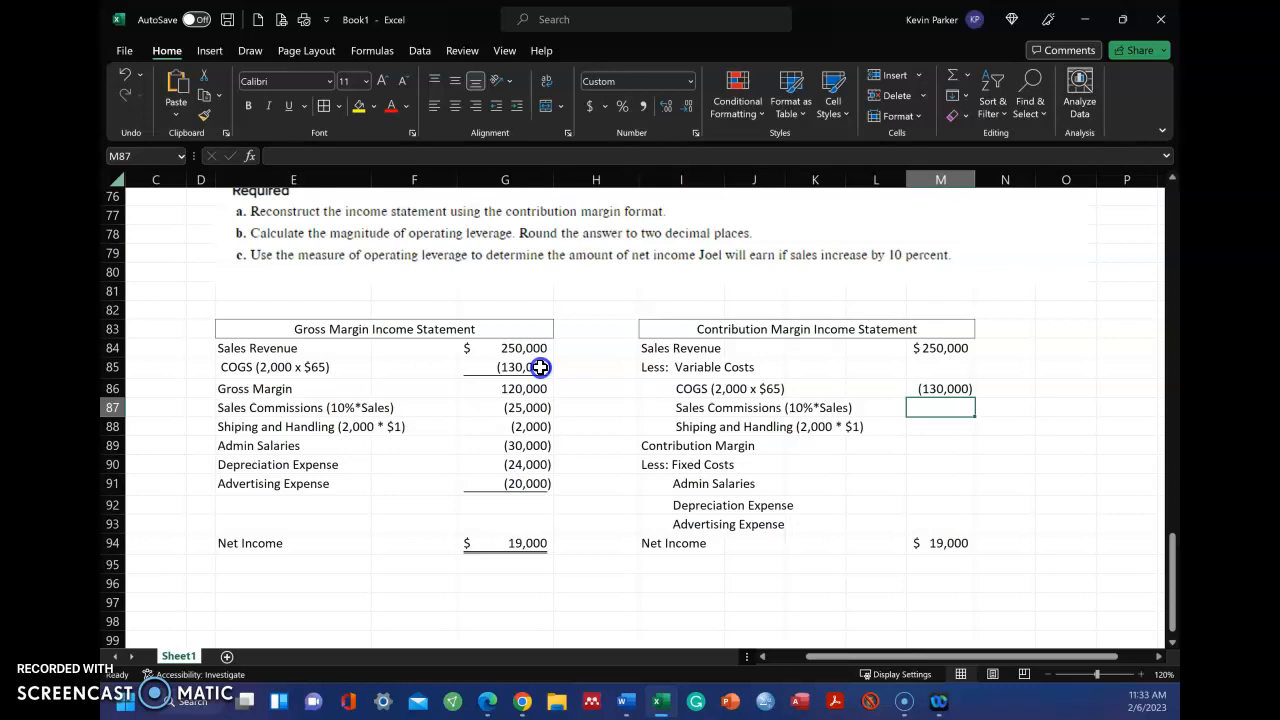
Link Sales Commissions in M87 to G87 and the shipping and handling cost in M88 to G88
type("=")
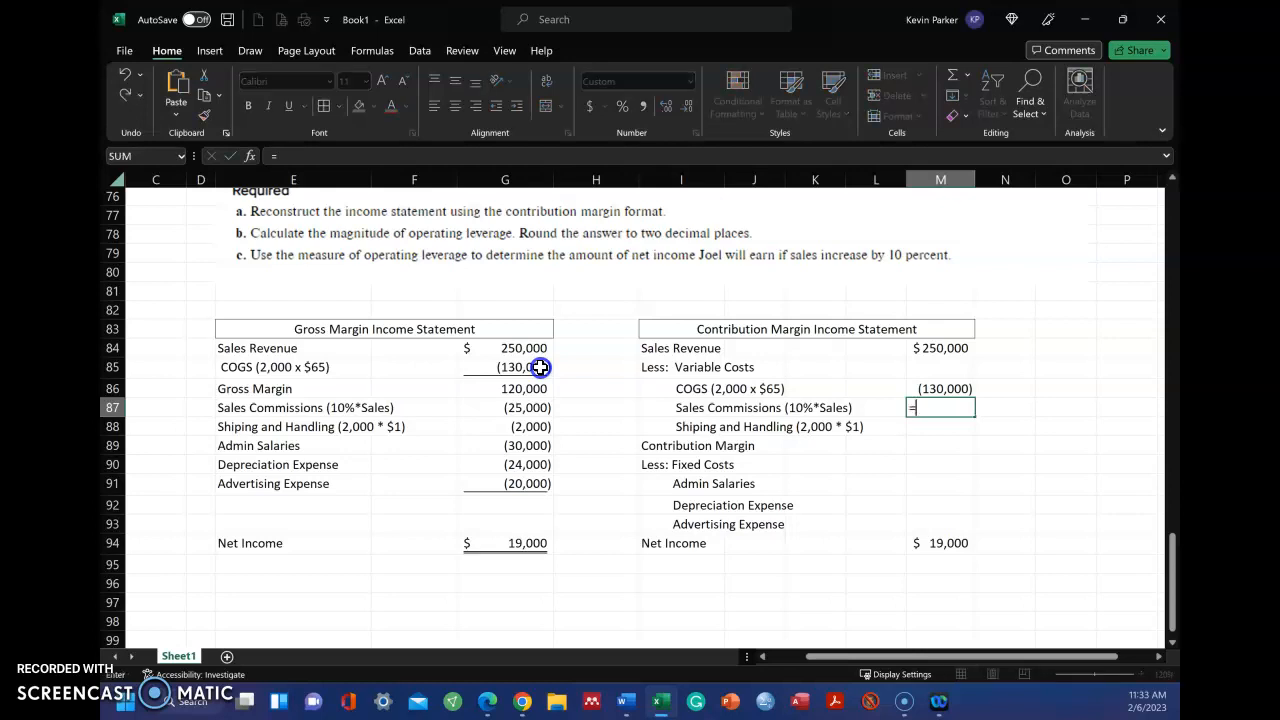
left_click(526, 406)
key("Return")
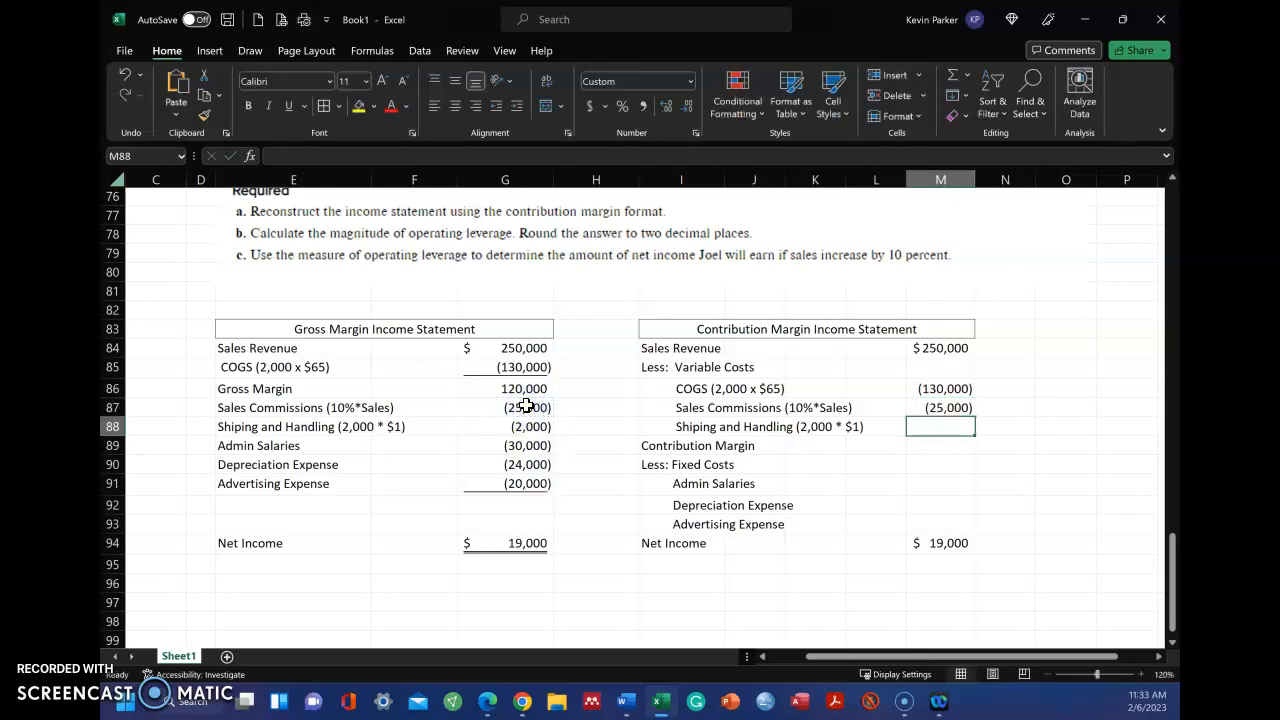
type("=")
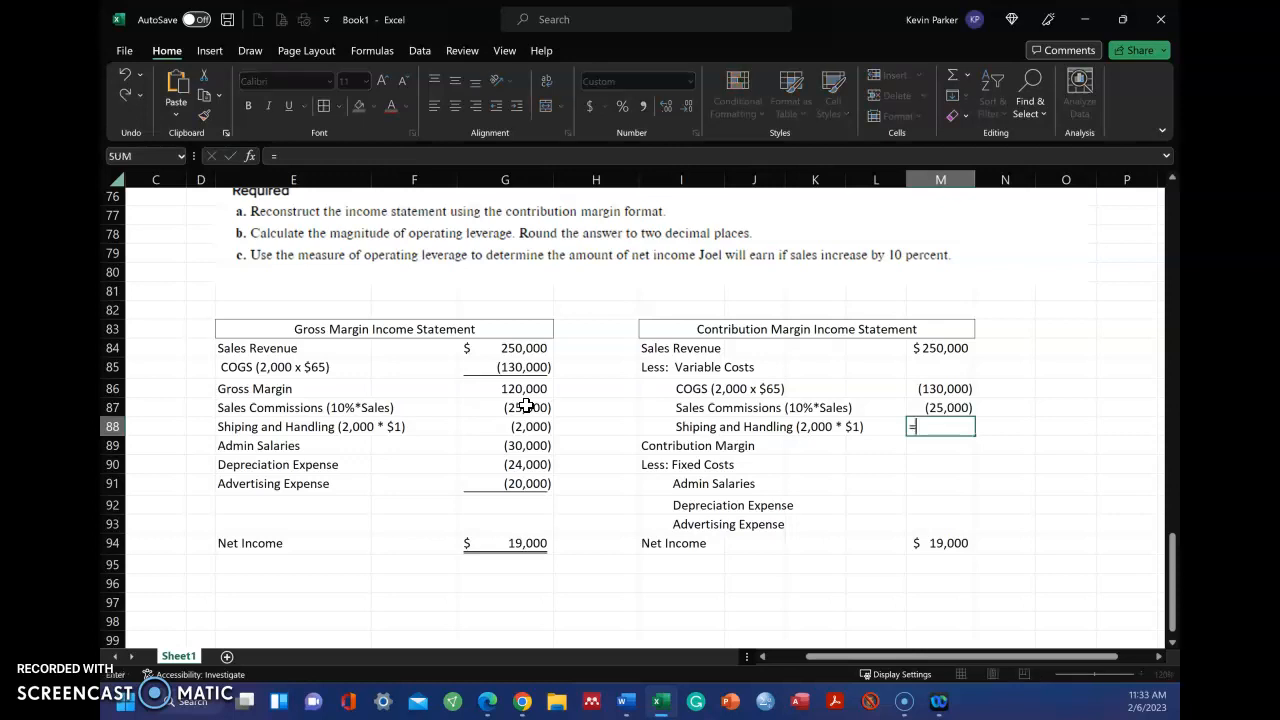
left_click(524, 427)
key("Return")
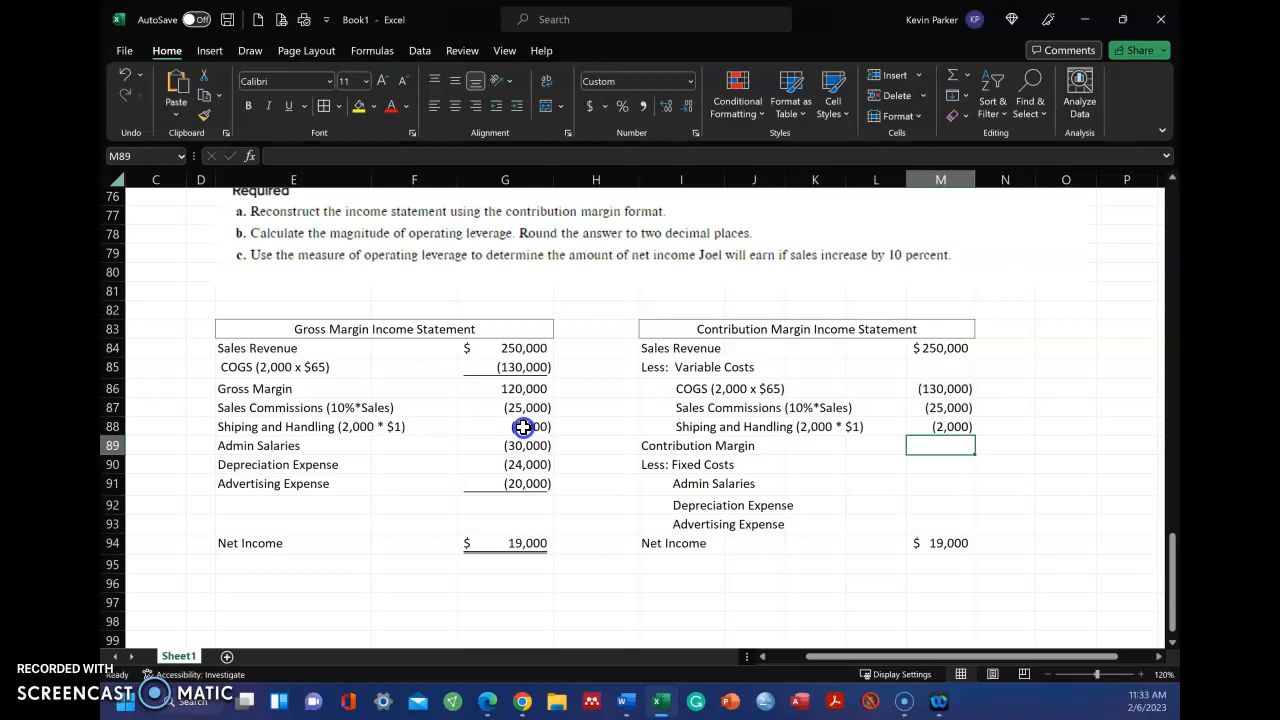
type("+")
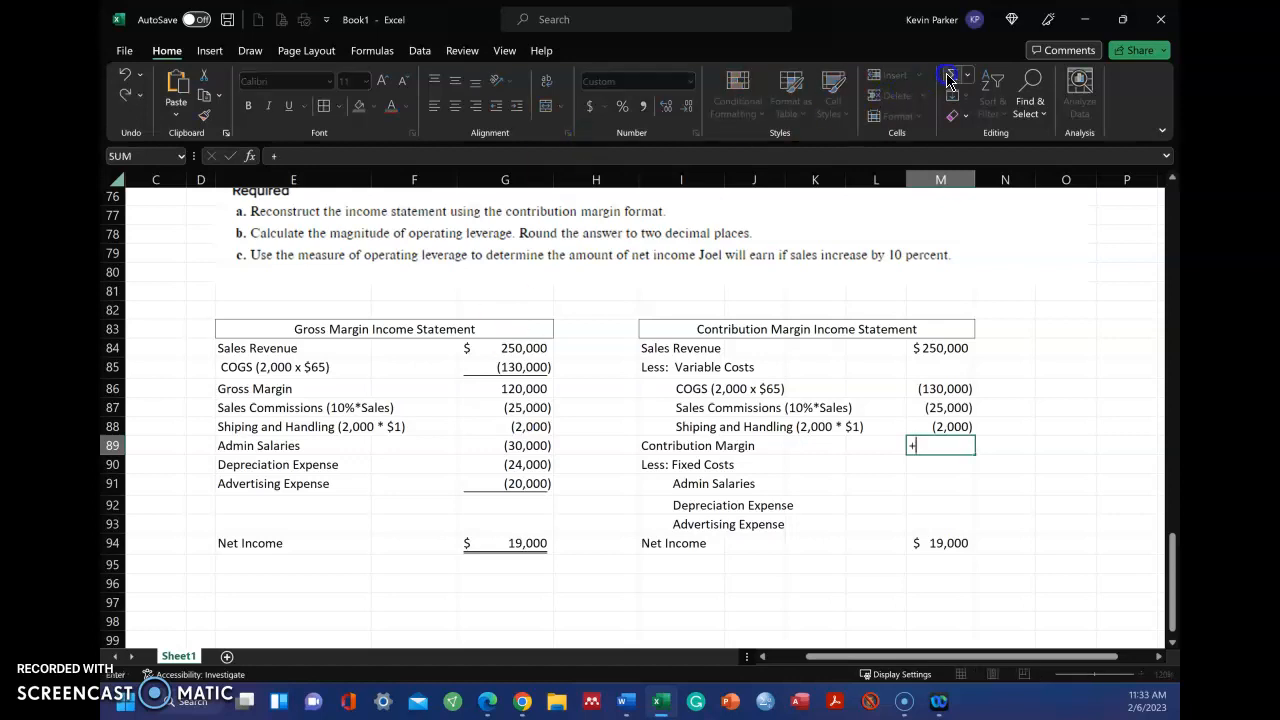
left_click_drag(938, 428, 938, 353)
left_click(911, 445)
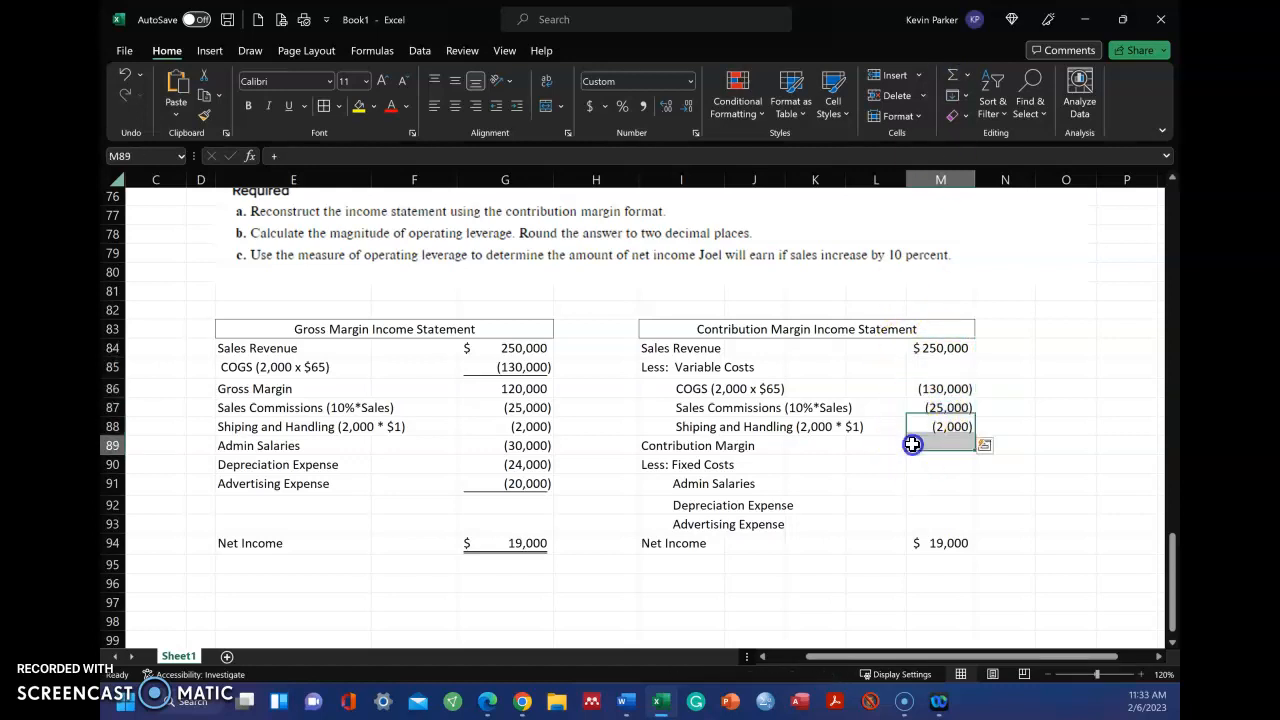
type("=")
key("BackSpace")
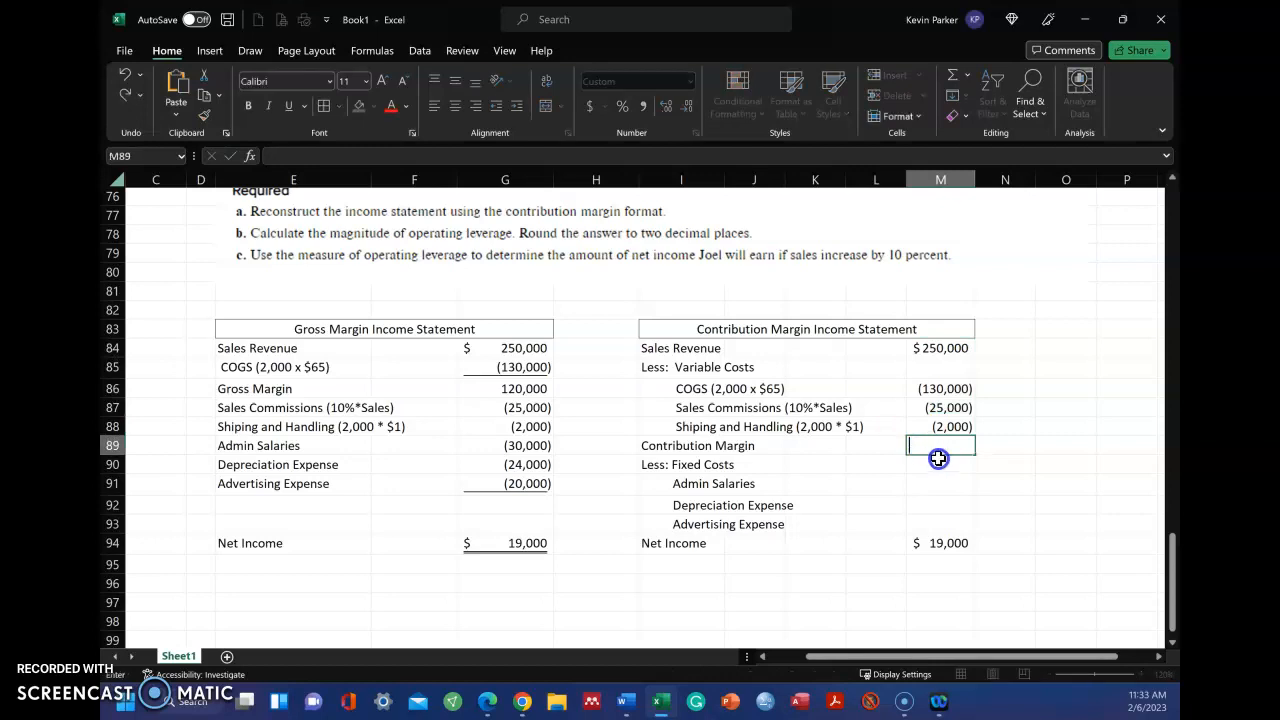
left_click(917, 450)
left_click_drag(945, 426, 945, 347)
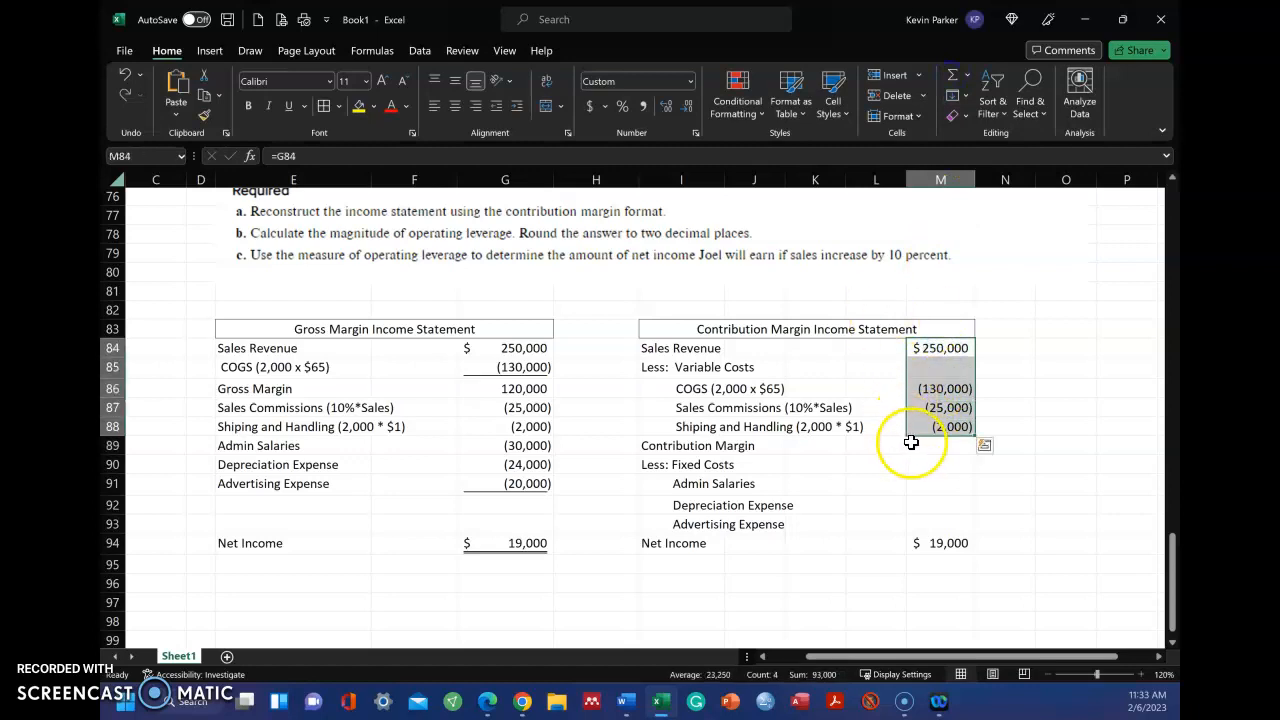
Calculate the Contribution Margin in M89 as the sum of M84:M88
left_click(929, 440)
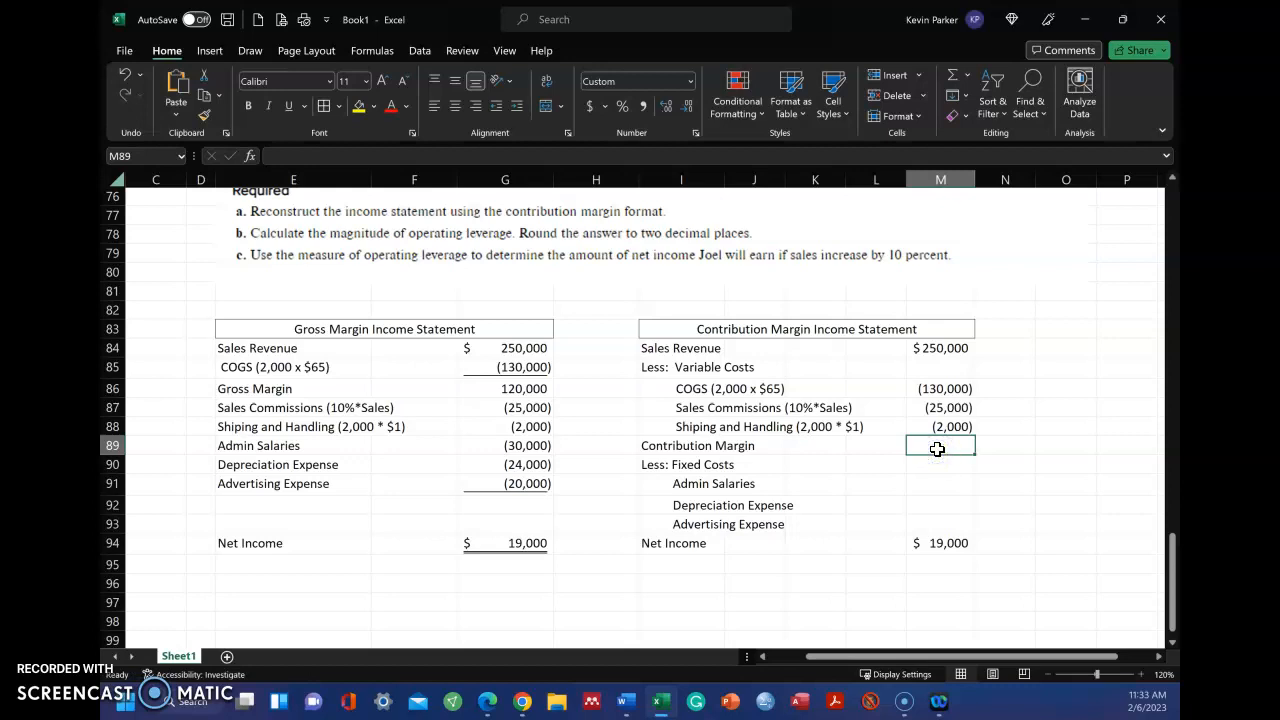
left_click(954, 76)
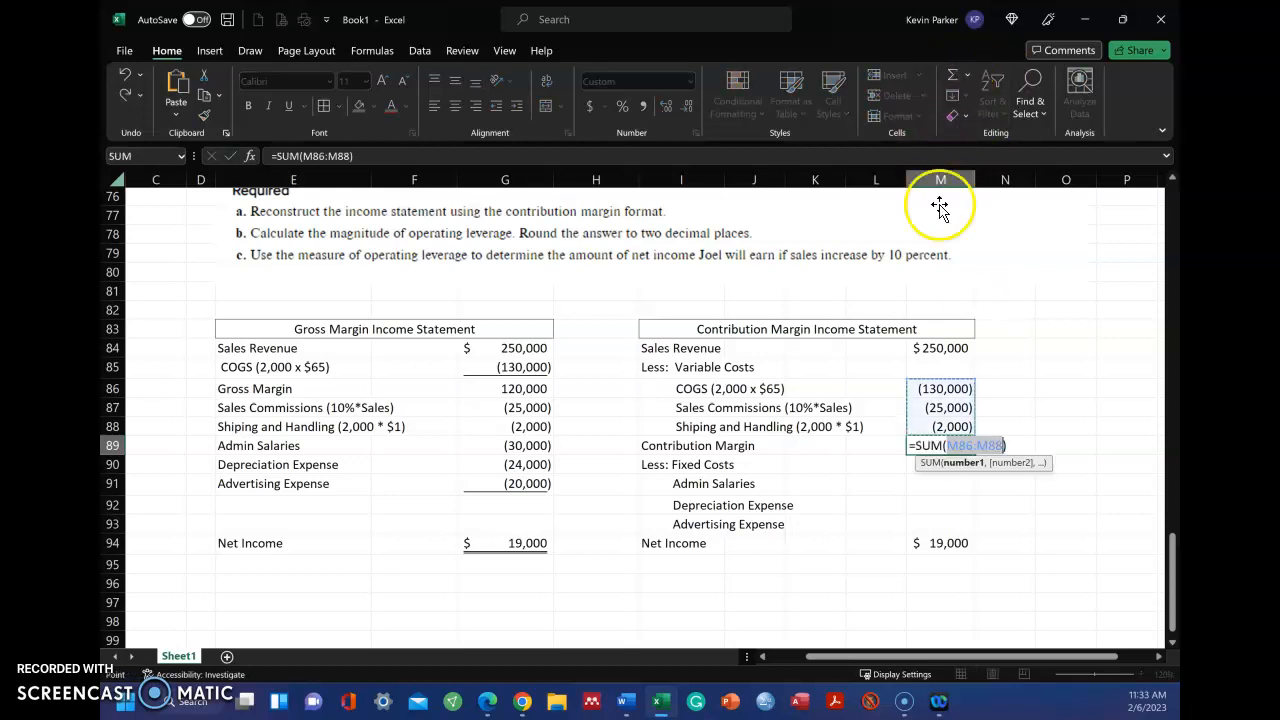
left_click_drag(943, 420, 938, 355)
key("Return")
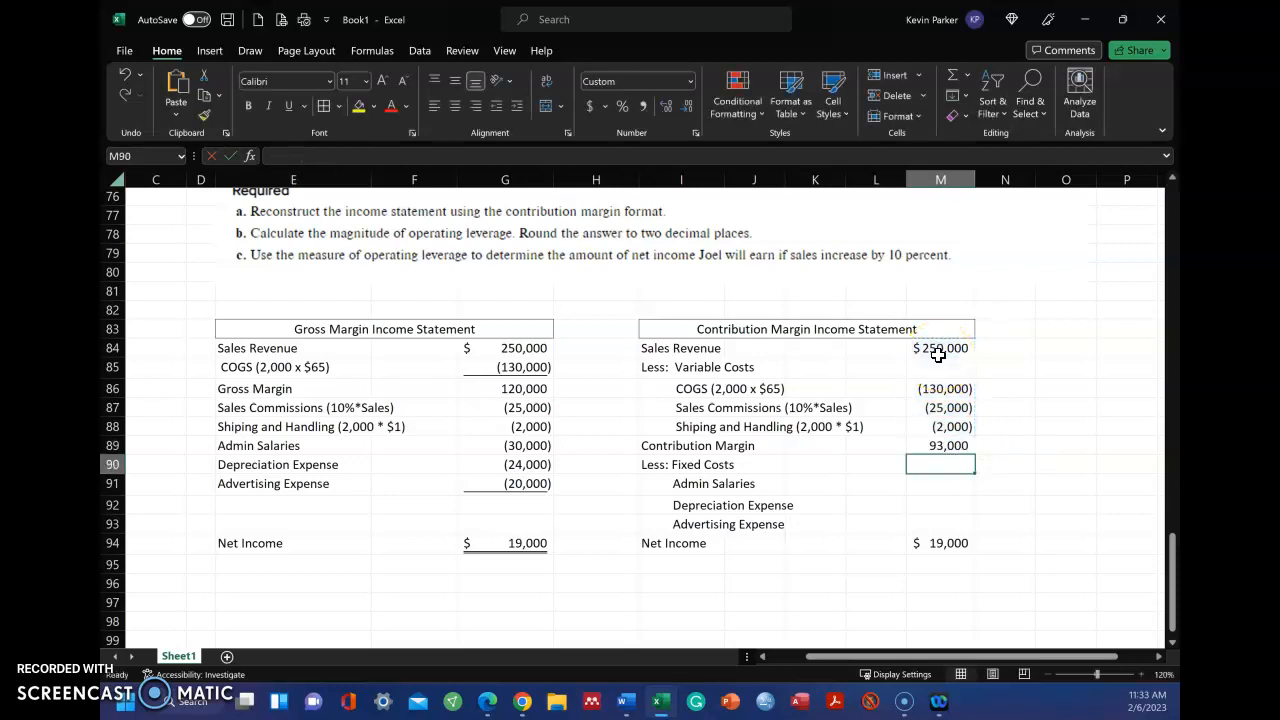
Underline the shipping and handling amount in M88 above the Contribution Margin subtotal
left_click(943, 428)
left_click(290, 107)
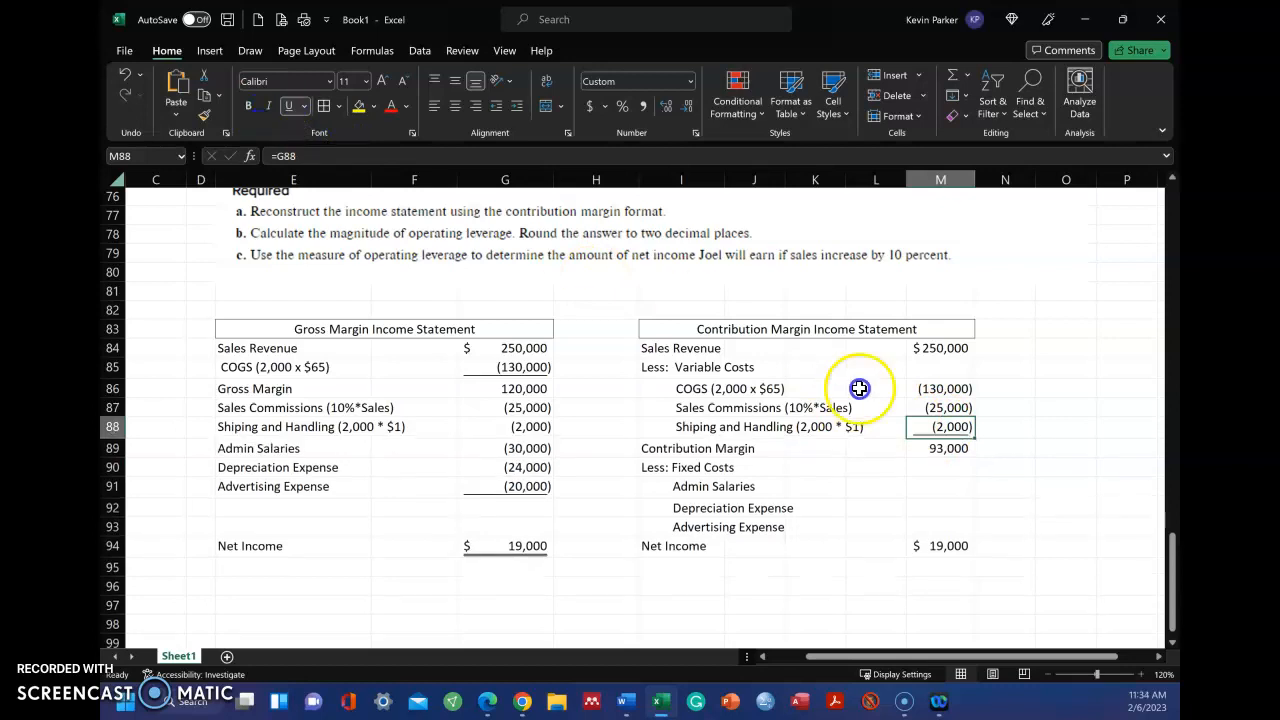
left_click(999, 426)
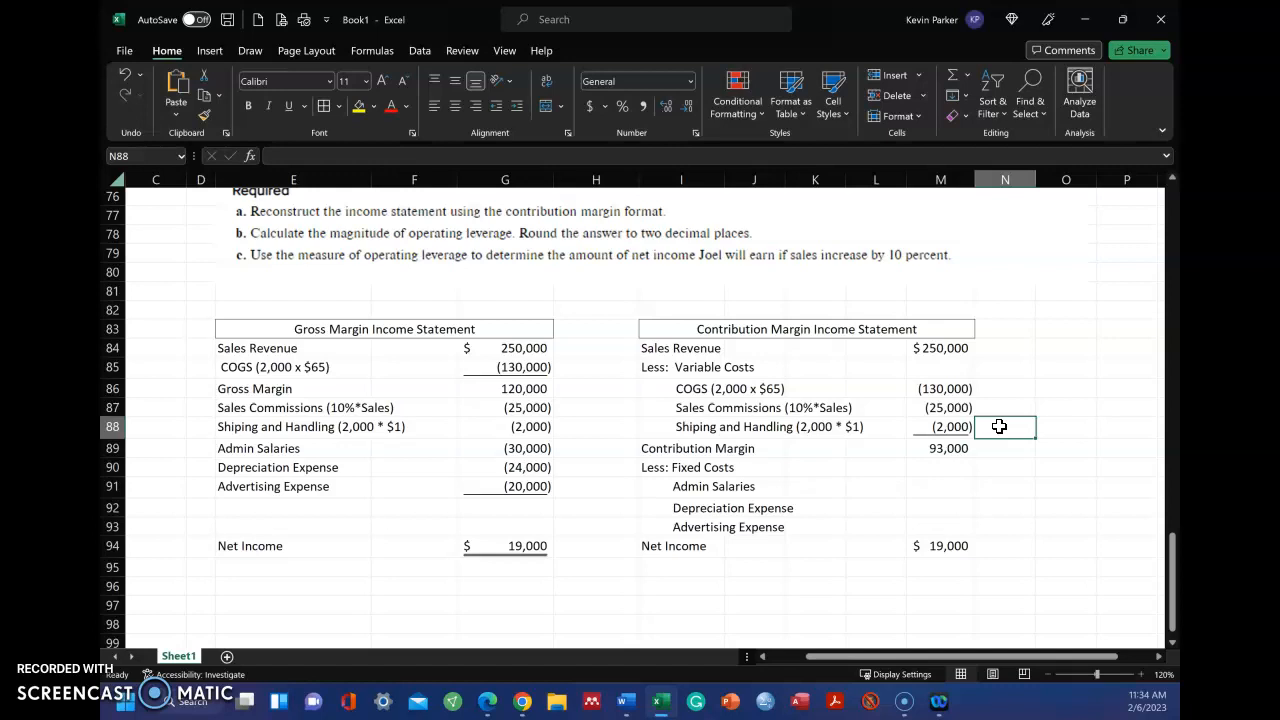
left_click(944, 451)
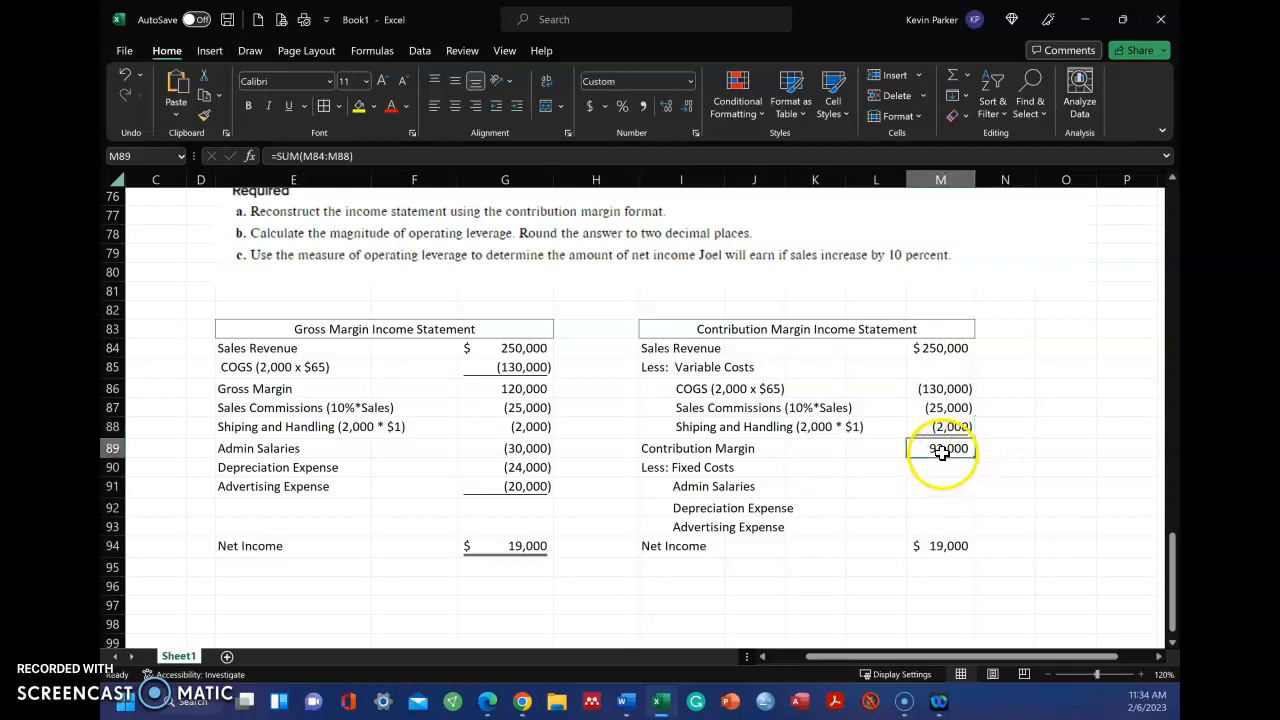
left_click(522, 389)
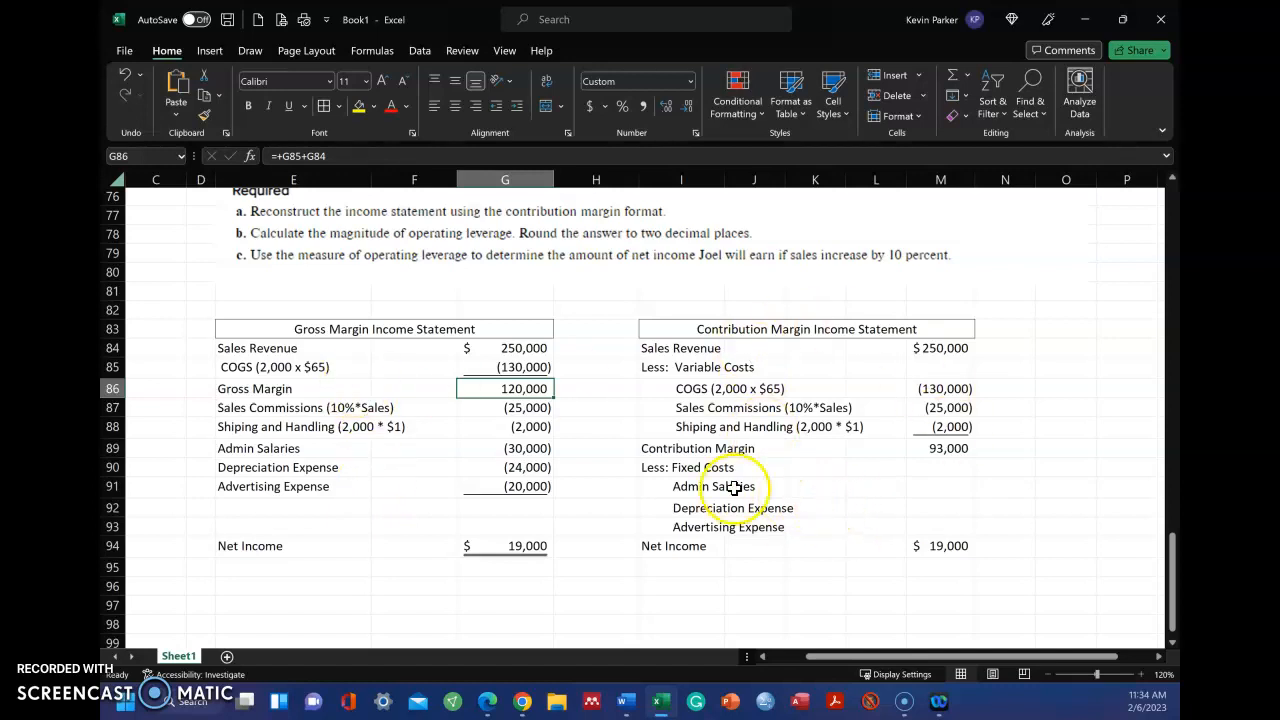
Link the Admin Salaries fixed cost in M91 to G89 of the gross margin statement
left_click(934, 481)
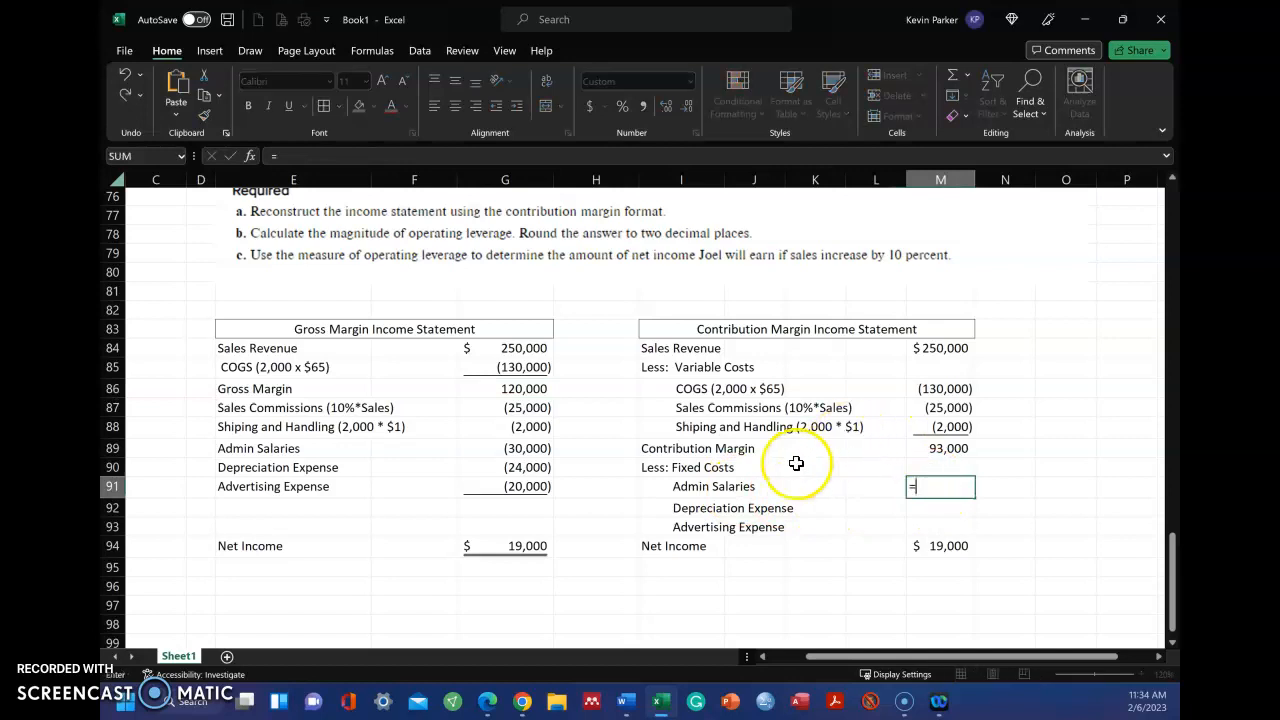
left_click(533, 448)
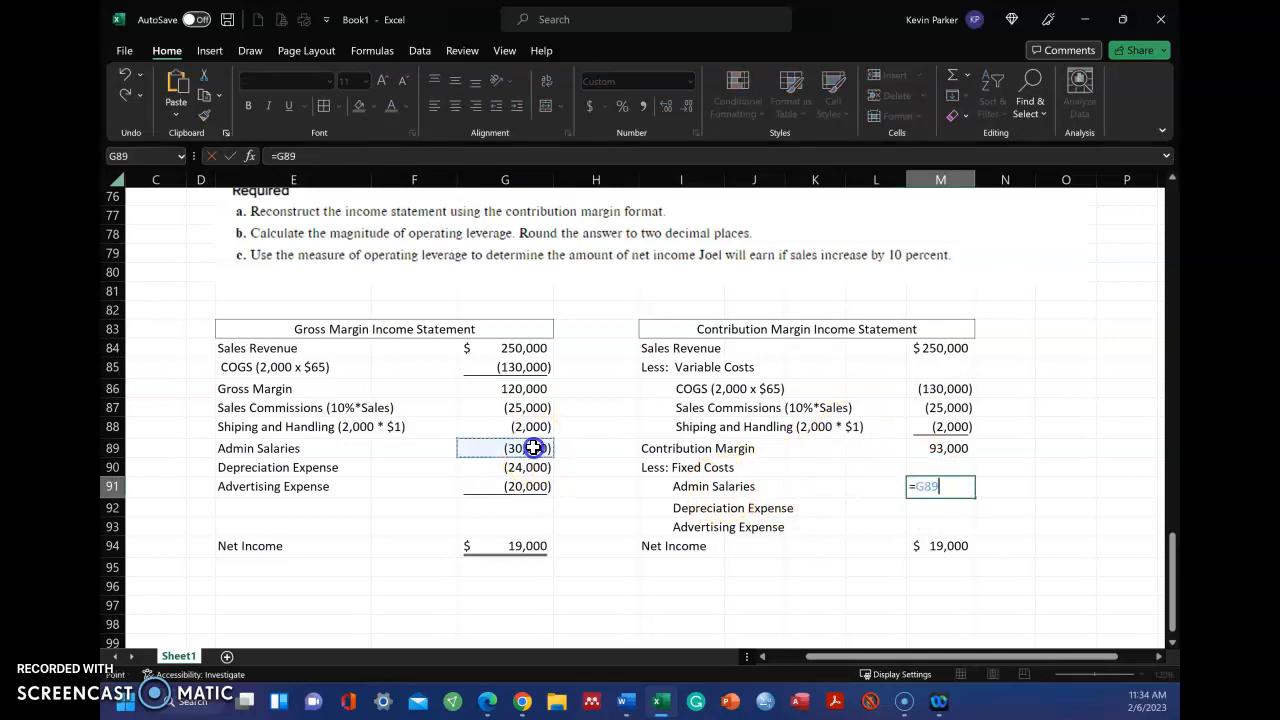
key("Return")
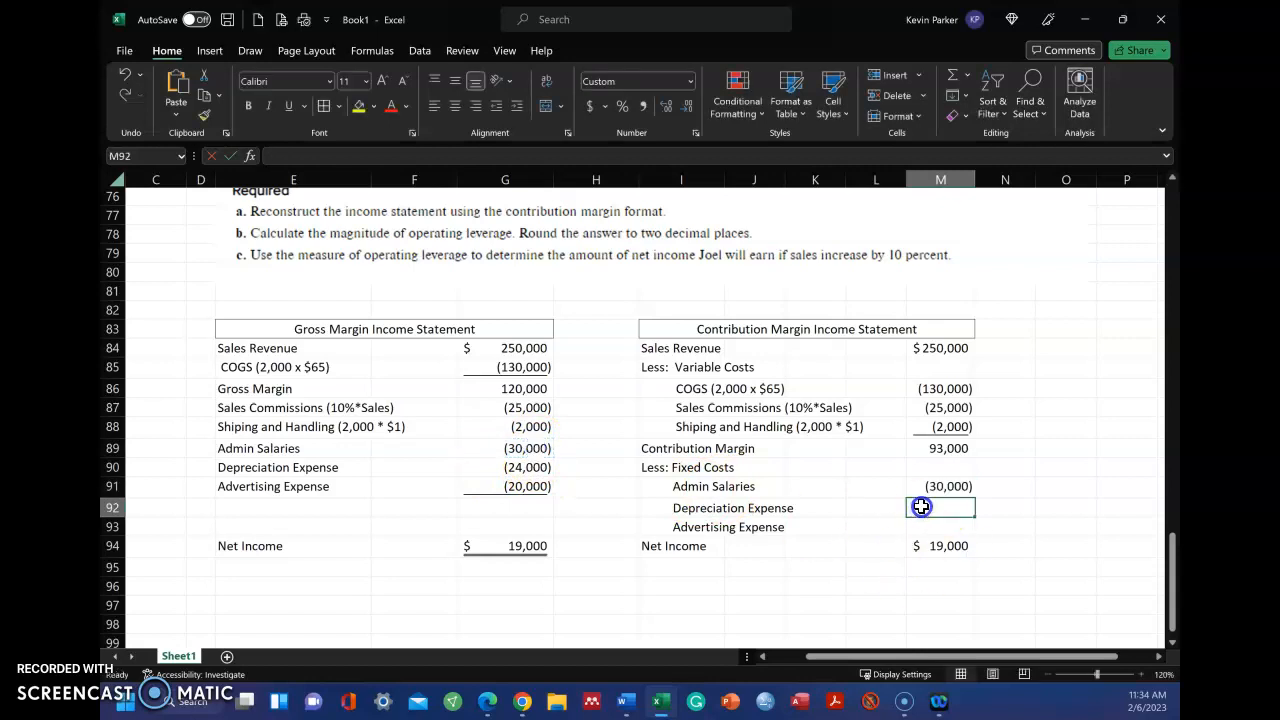
Link Depreciation Expense in M92 to G90 and Advertising Expense in M93 to G91
type("=")
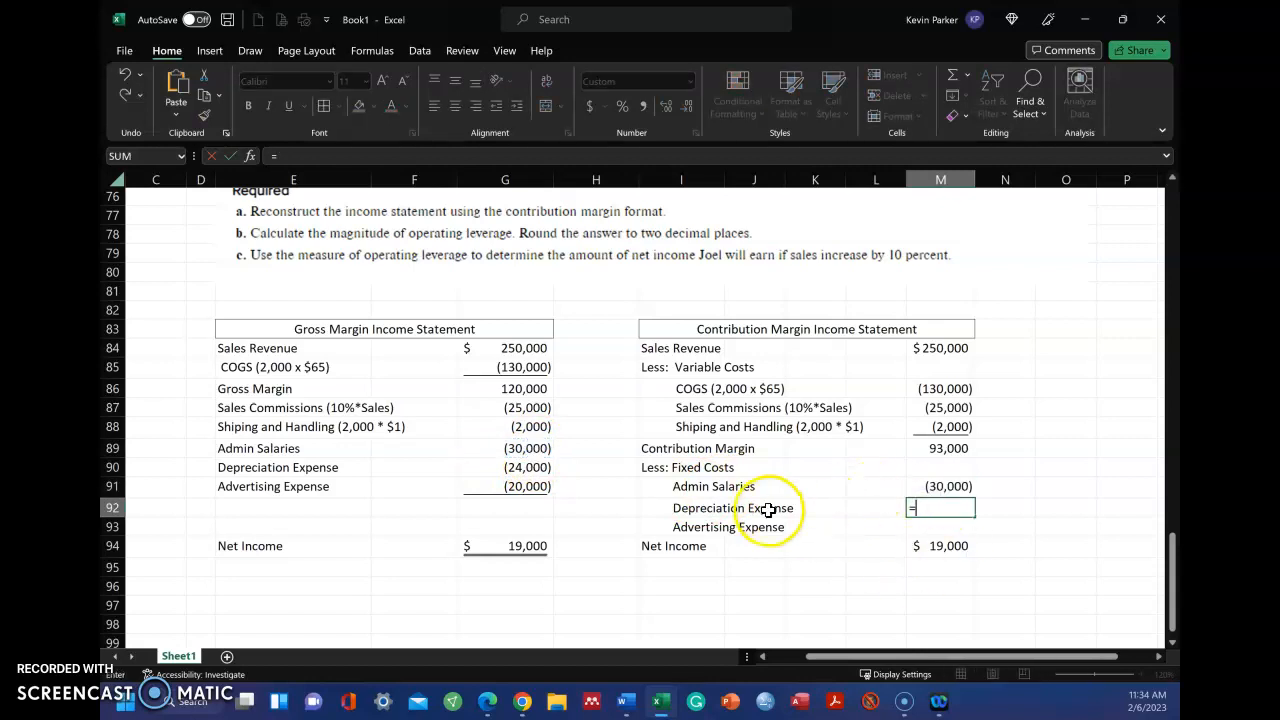
left_click(508, 467)
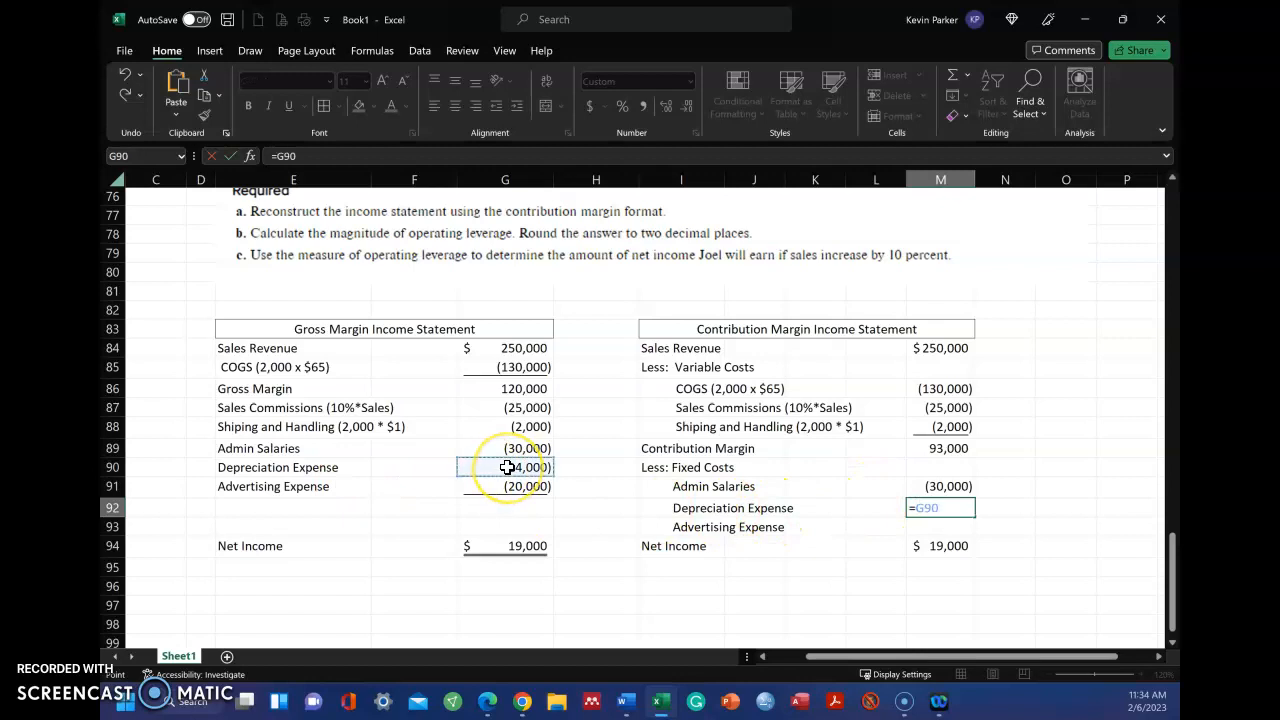
key("Return")
type("=")
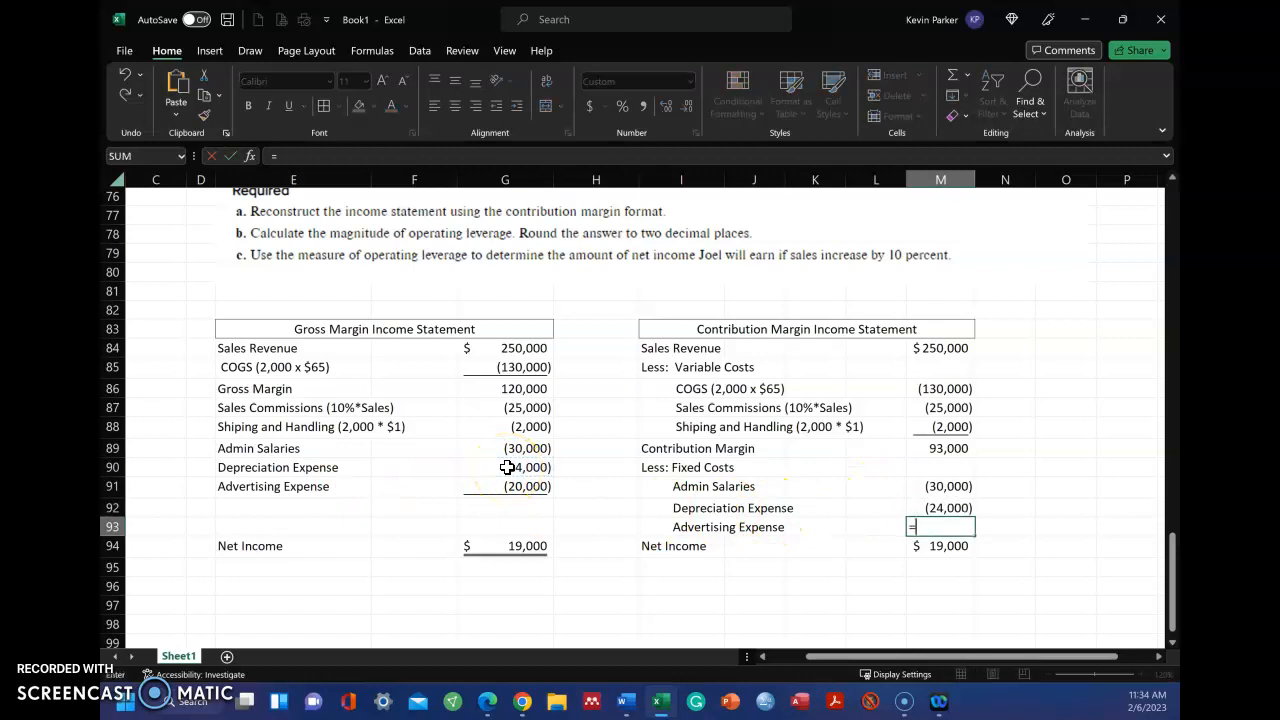
left_click(532, 487)
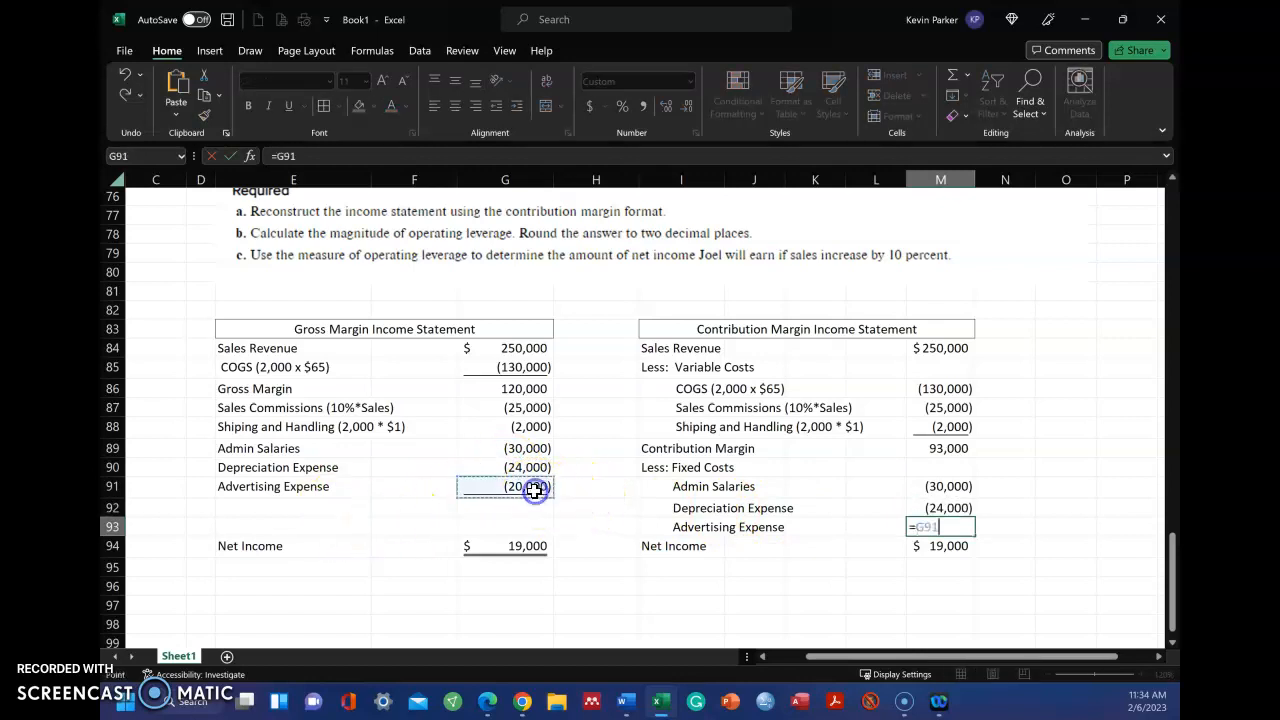
key("Return")
Replace the Net Income link in M94 with the sum of M89:M93
left_click(942, 546)
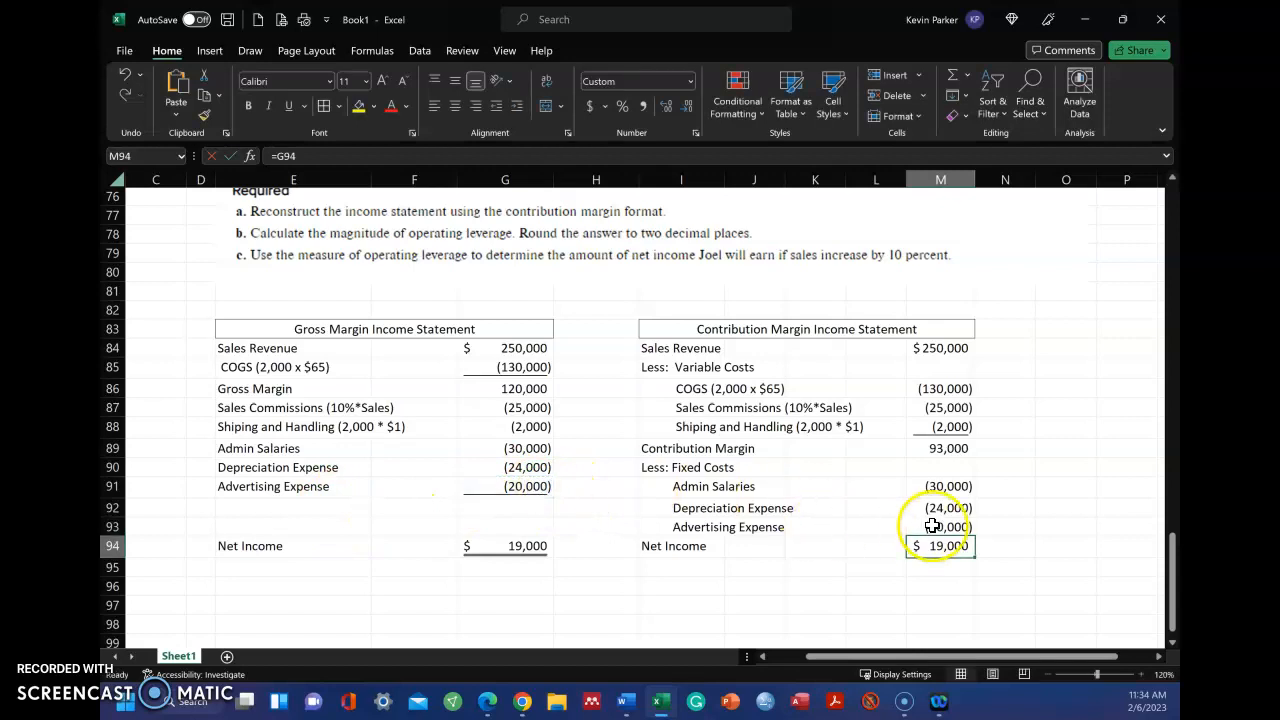
left_click(952, 75)
left_click_drag(947, 535, 936, 447)
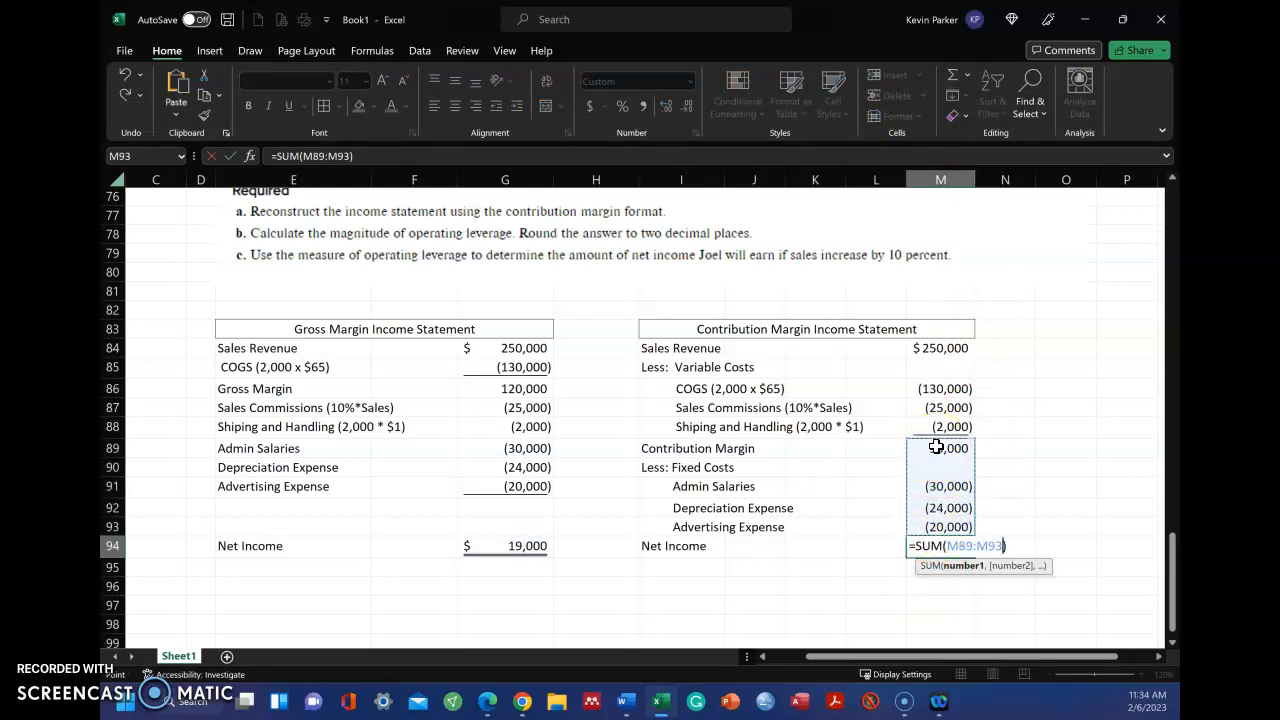
key("Return")
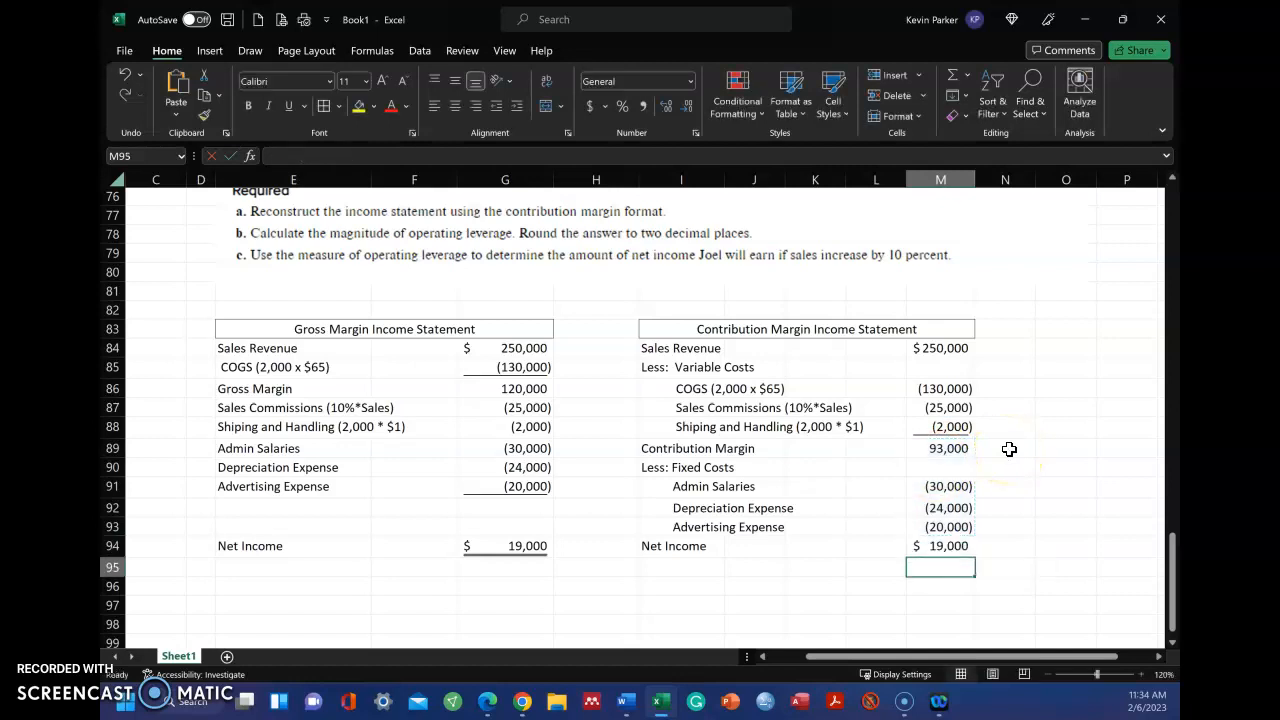